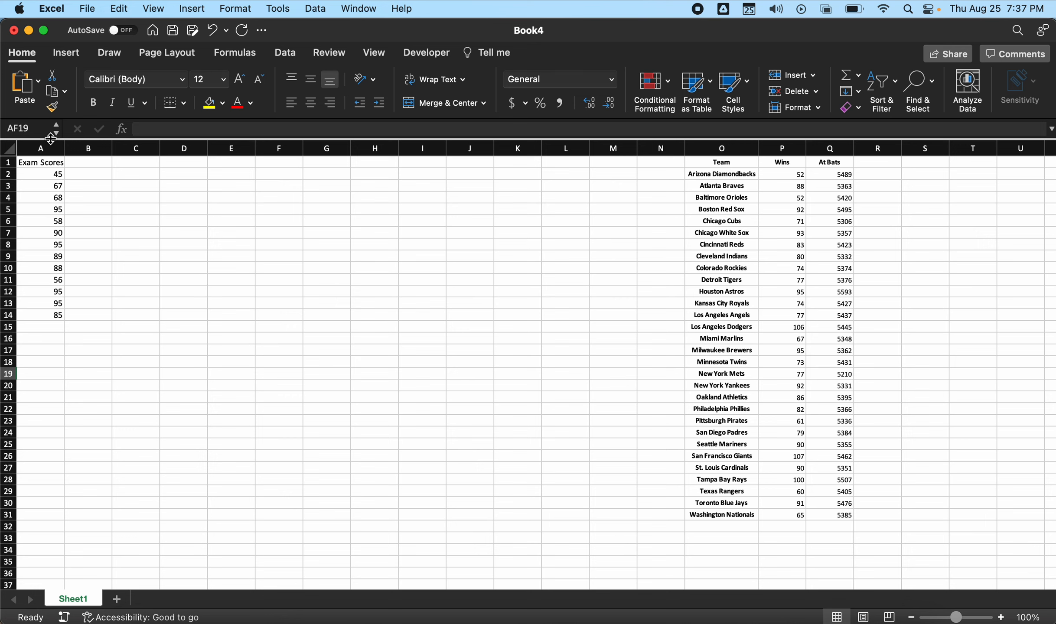
- Sort the exam scores in A2:A14 from smallest to largest
{"action": "left_click_drag", "start_coordinate": [45, 165], "coordinate": [57, 315]}
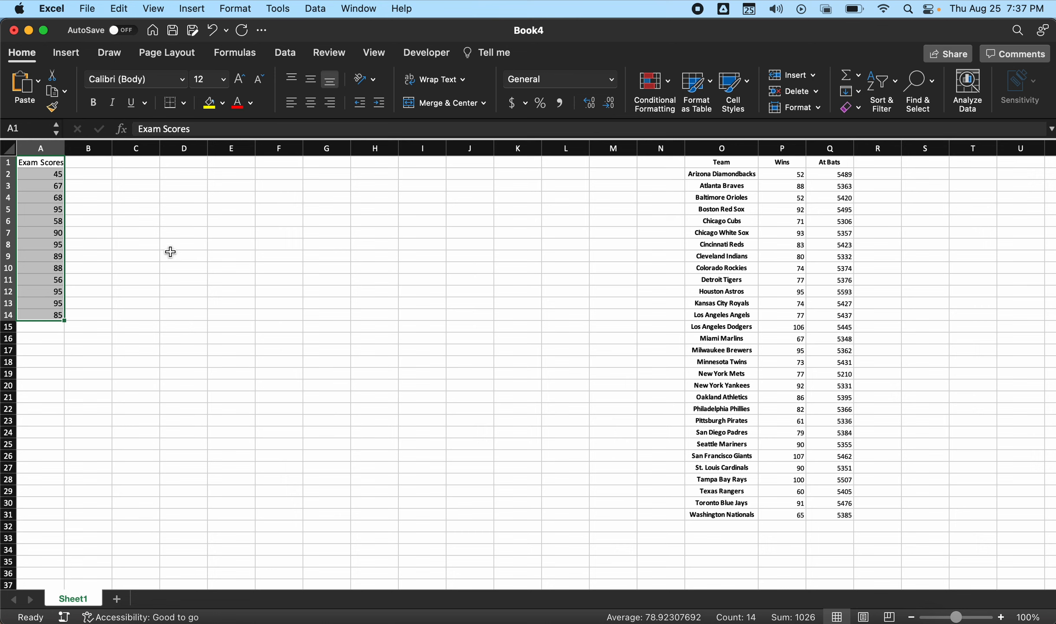
{"action": "left_click_drag", "start_coordinate": [51, 179], "coordinate": [61, 312]}
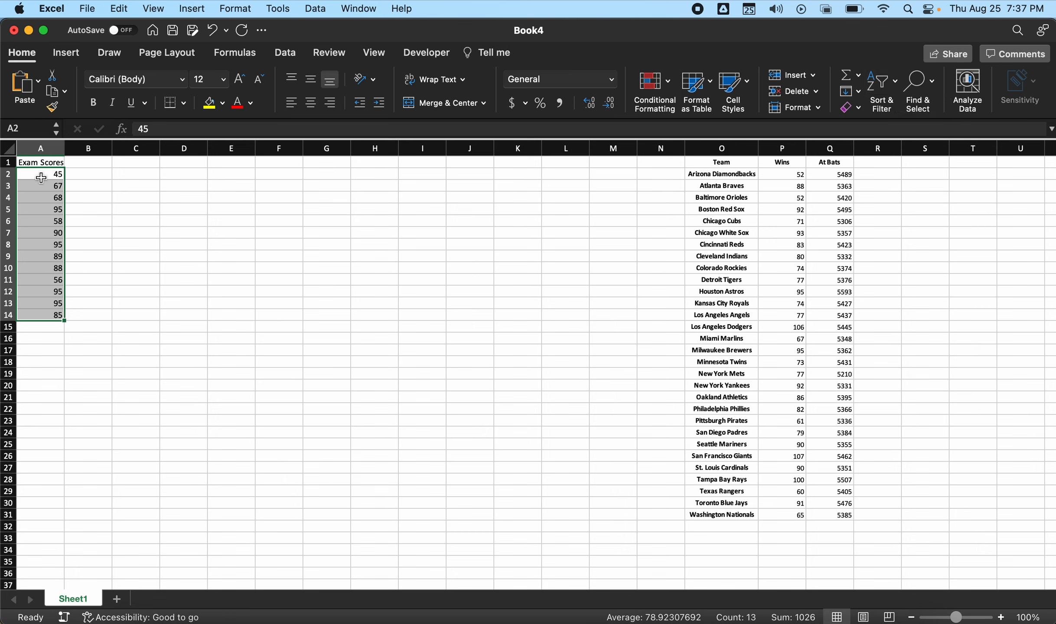
{"action": "left_click", "coordinate": [893, 95]}
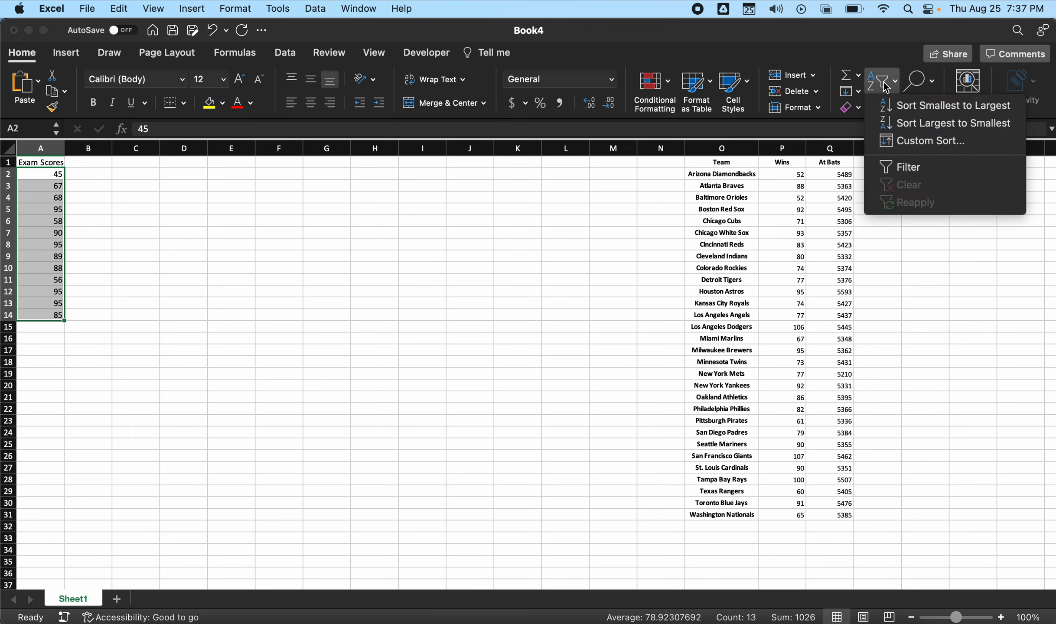
{"action": "left_click", "coordinate": [905, 111]}
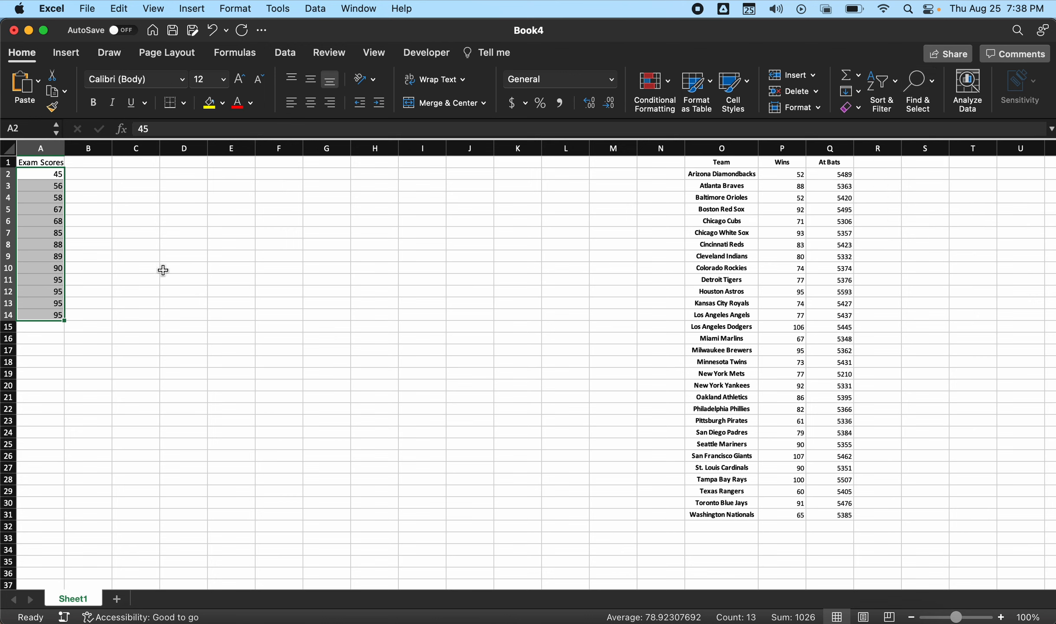
- Enter the stem values 4 through 10 down column C in cells C4 to C10
{"action": "left_click", "coordinate": [157, 199]}
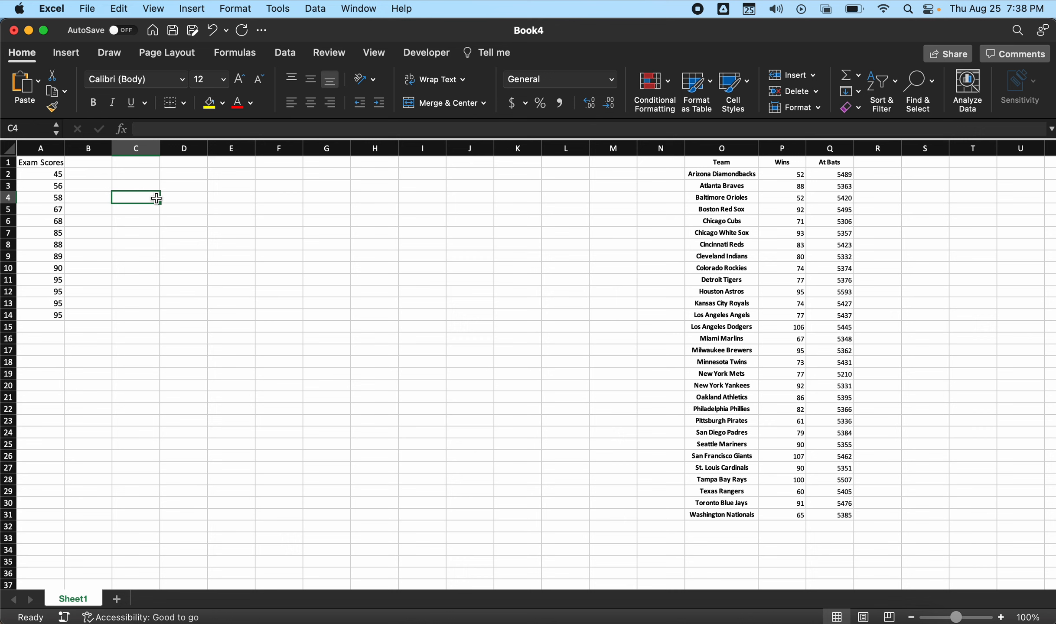
{"action": "type", "text": "4"}
{"action": "key", "text": "Return"}
{"action": "type", "text": "5"}
{"action": "key", "text": "Return"}
{"action": "type", "text": "6"}
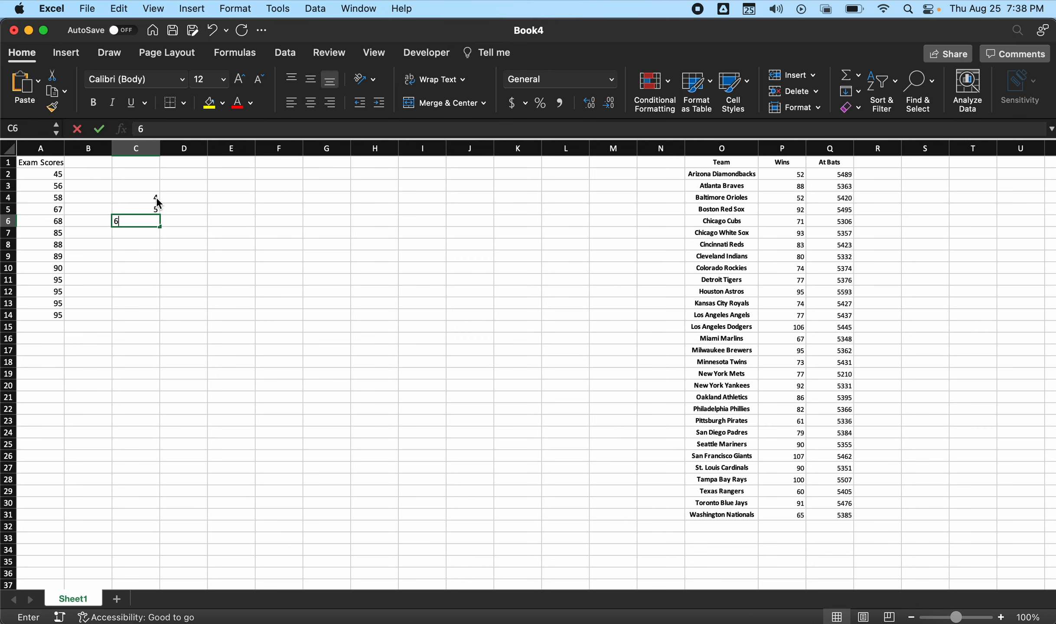
{"action": "key", "text": "Return"}
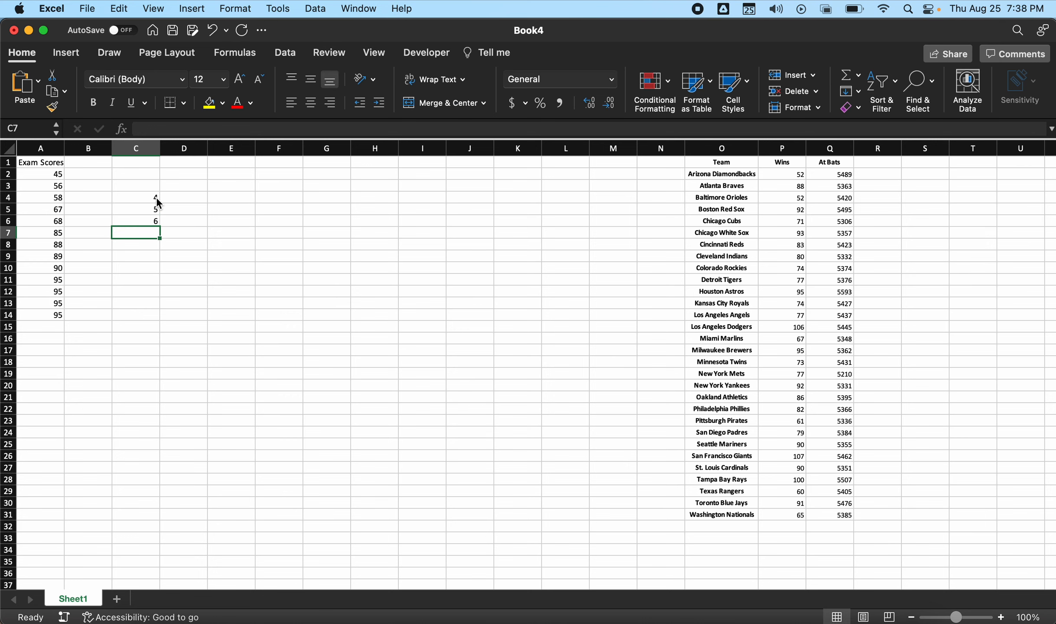
{"action": "type", "text": "7"}
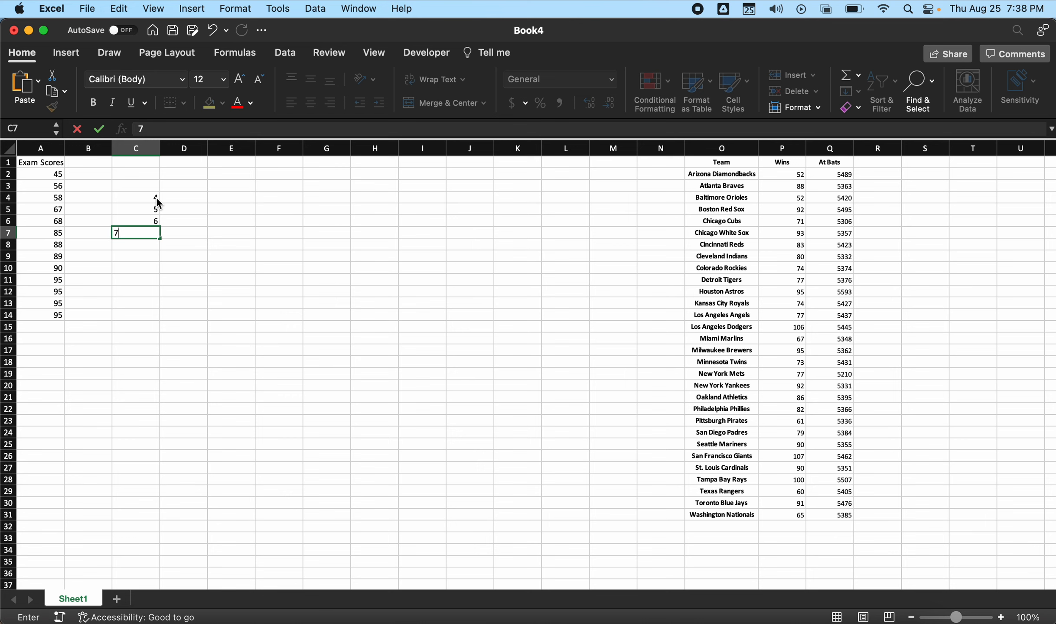
{"action": "key", "text": "Return"}
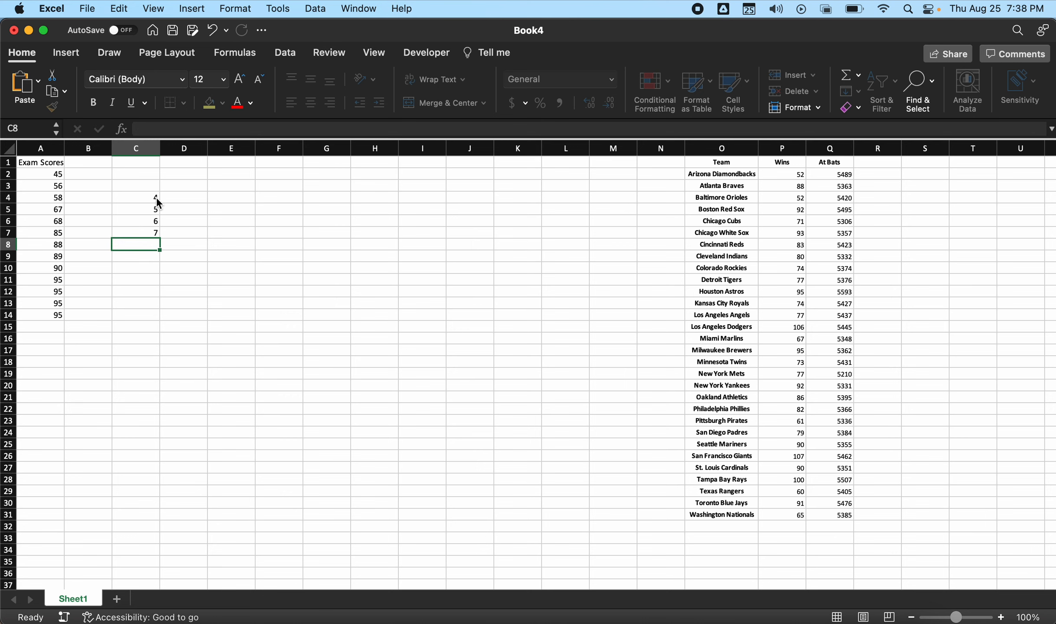
{"action": "type", "text": "8"}
{"action": "key", "text": "Return"}
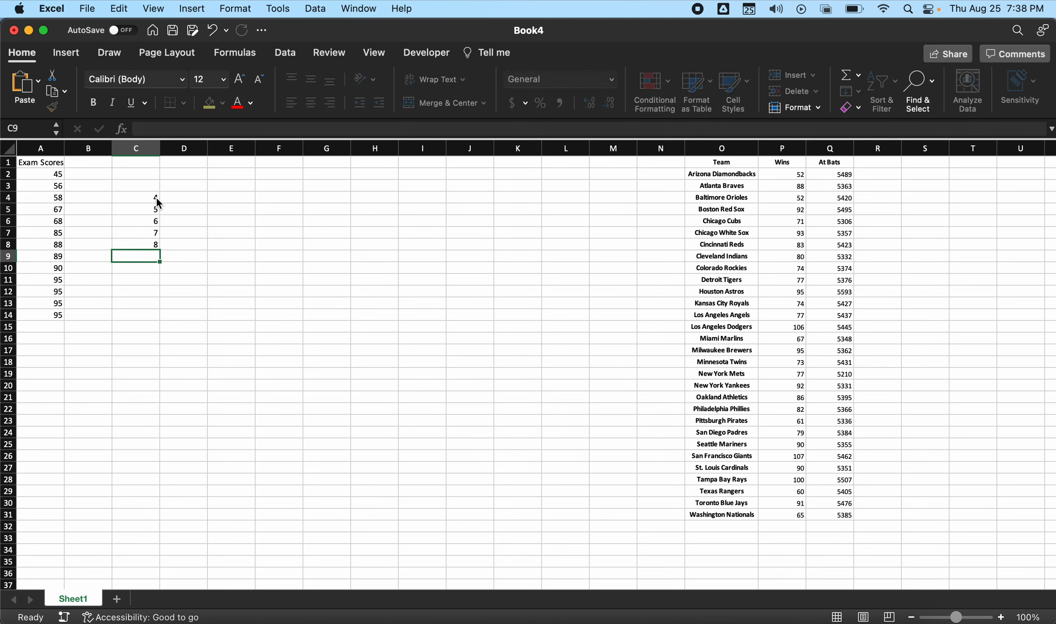
{"action": "type", "text": "9"}
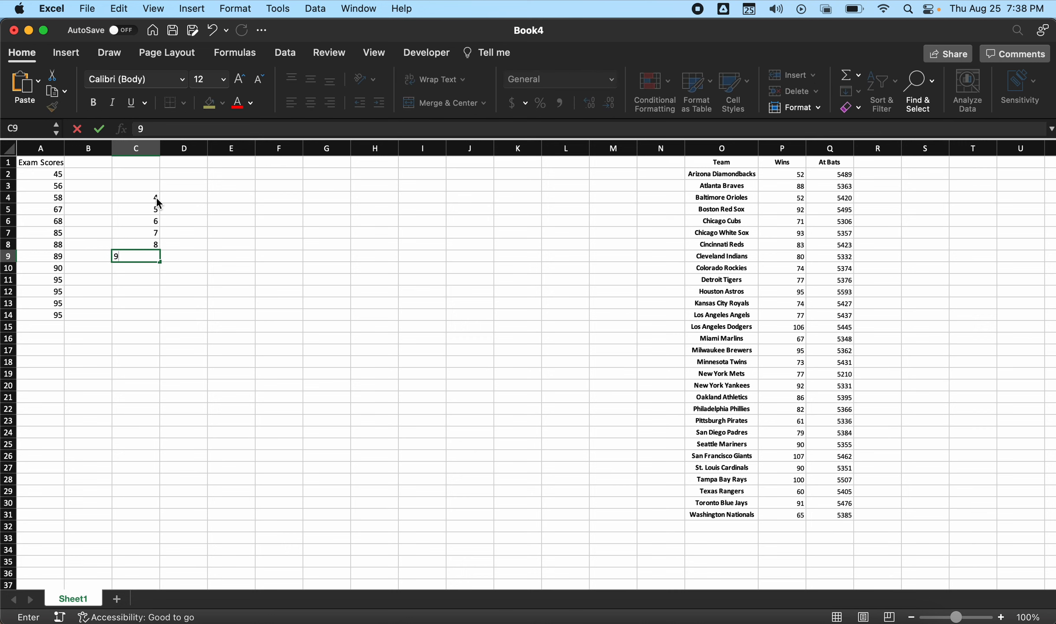
{"action": "key", "text": "Return"}
{"action": "type", "text": "10"}
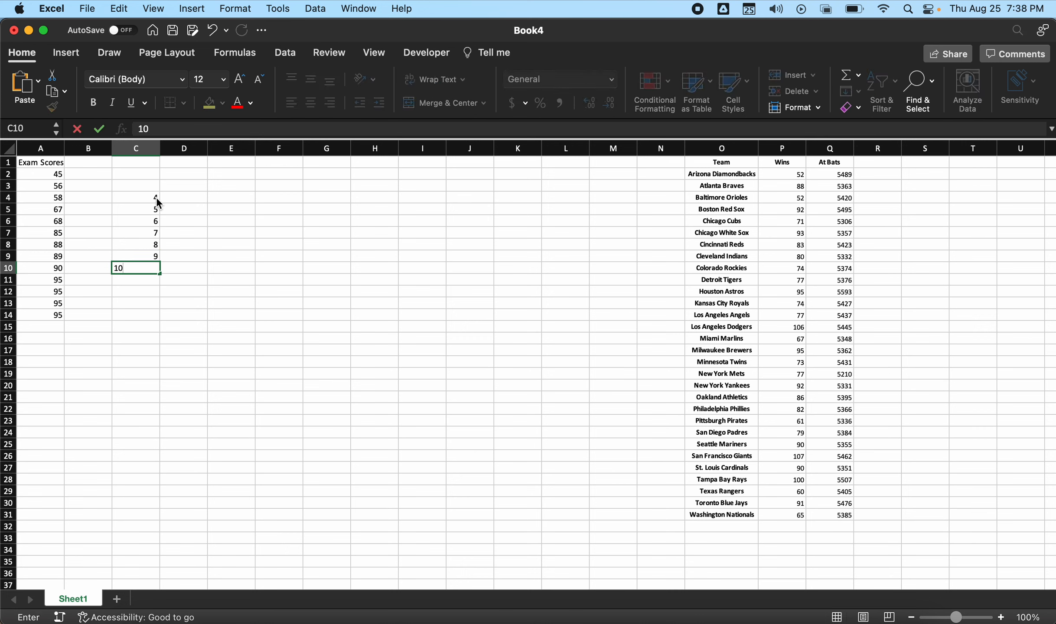
{"action": "key", "text": "Return"}
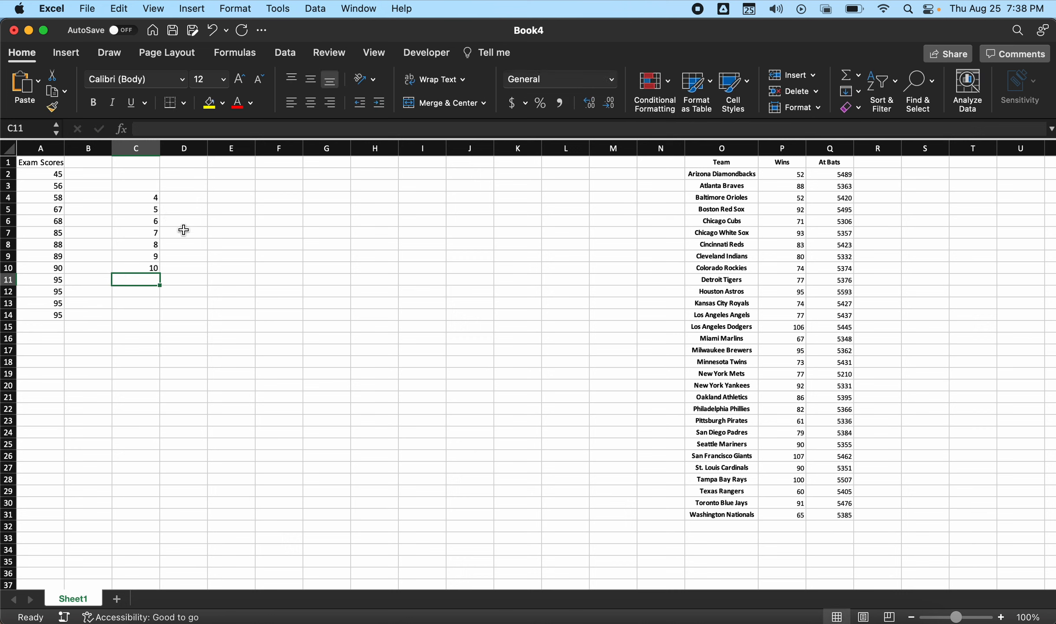
- Enter the leaves for stems 4 to 6: 5 in row 4, 6 and 8 in row 5, and 7 and 8 in row 6
{"action": "left_click", "coordinate": [180, 198]}
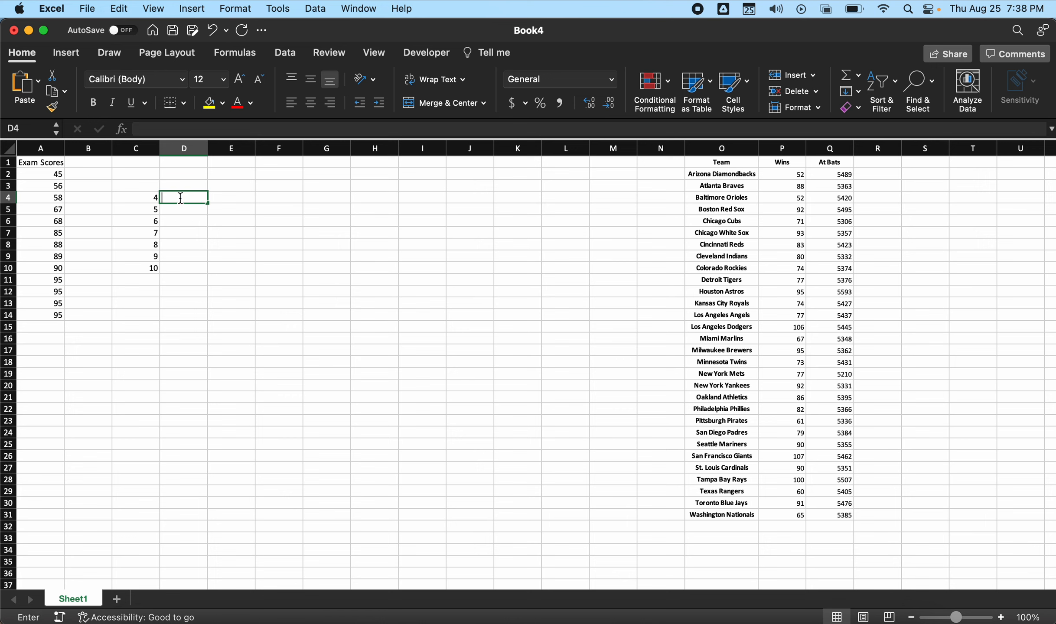
{"action": "type", "text": "5"}
{"action": "key", "text": "Return"}
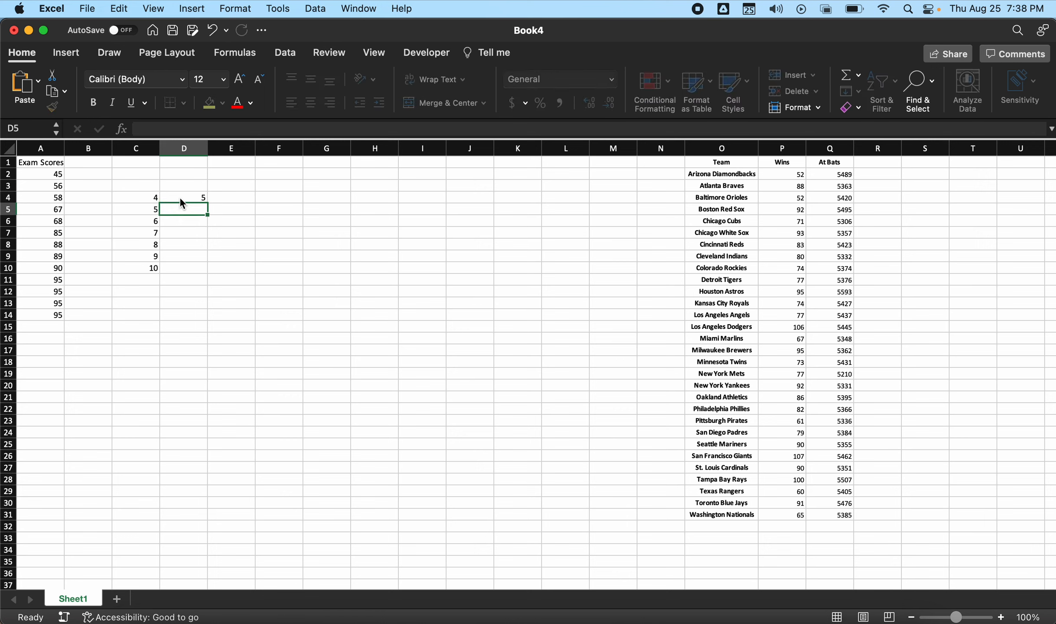
{"action": "type", "text": "6"}
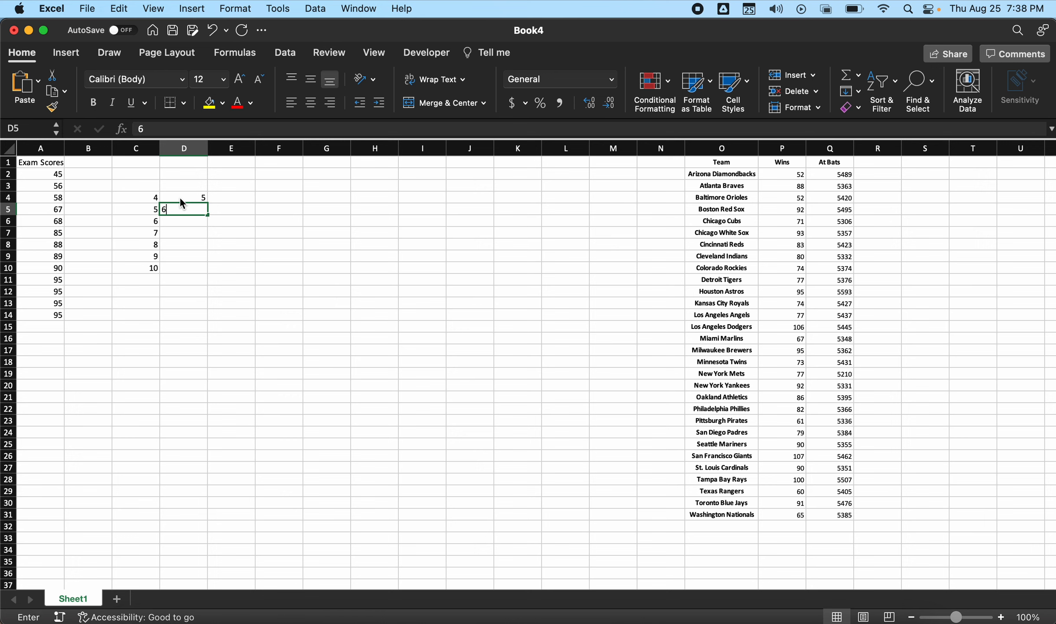
{"action": "key", "text": "Tab"}
{"action": "type", "text": "8"}
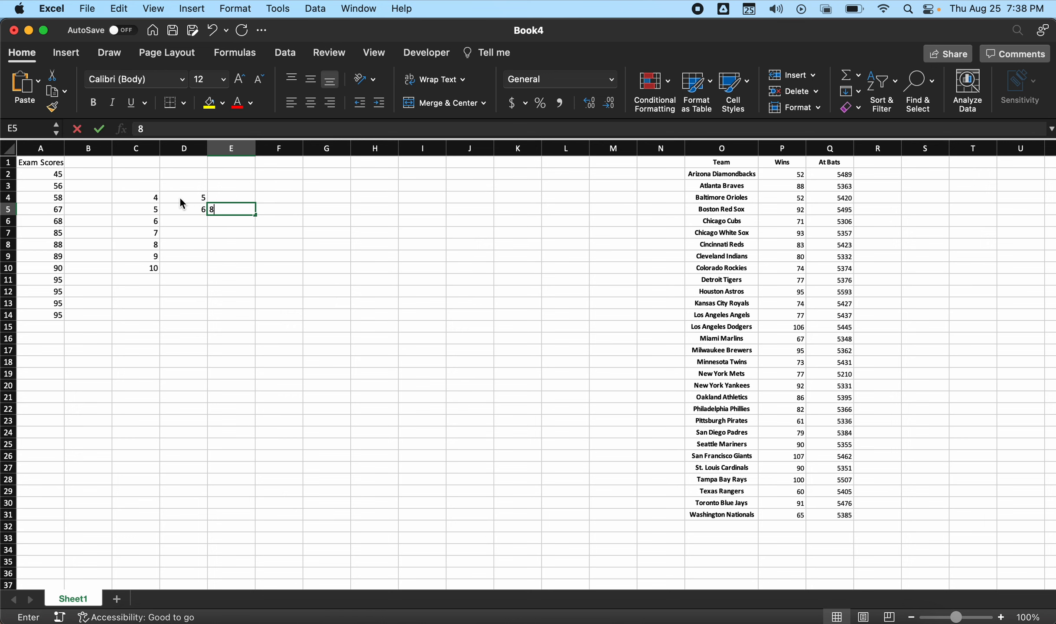
{"action": "key", "text": "Return"}
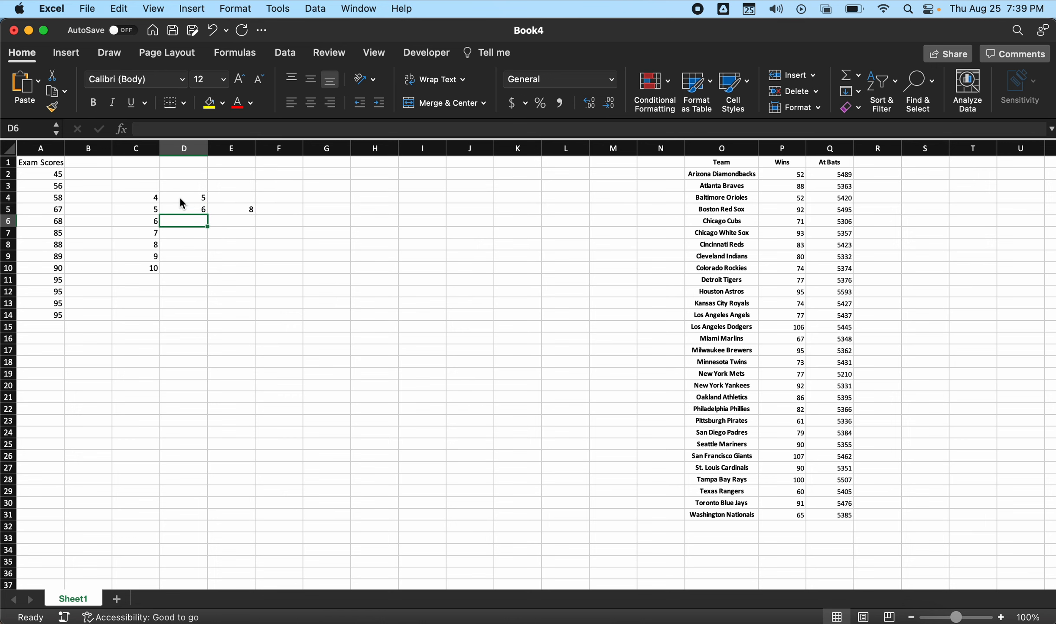
{"action": "type", "text": "7"}
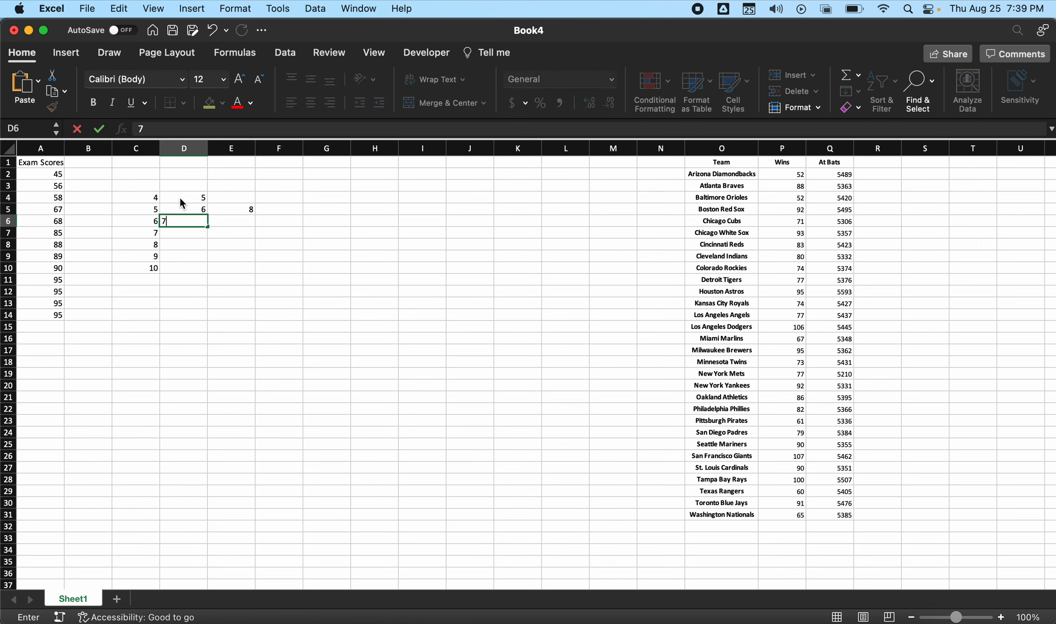
{"action": "key", "text": "Tab"}
{"action": "type", "text": "8"}
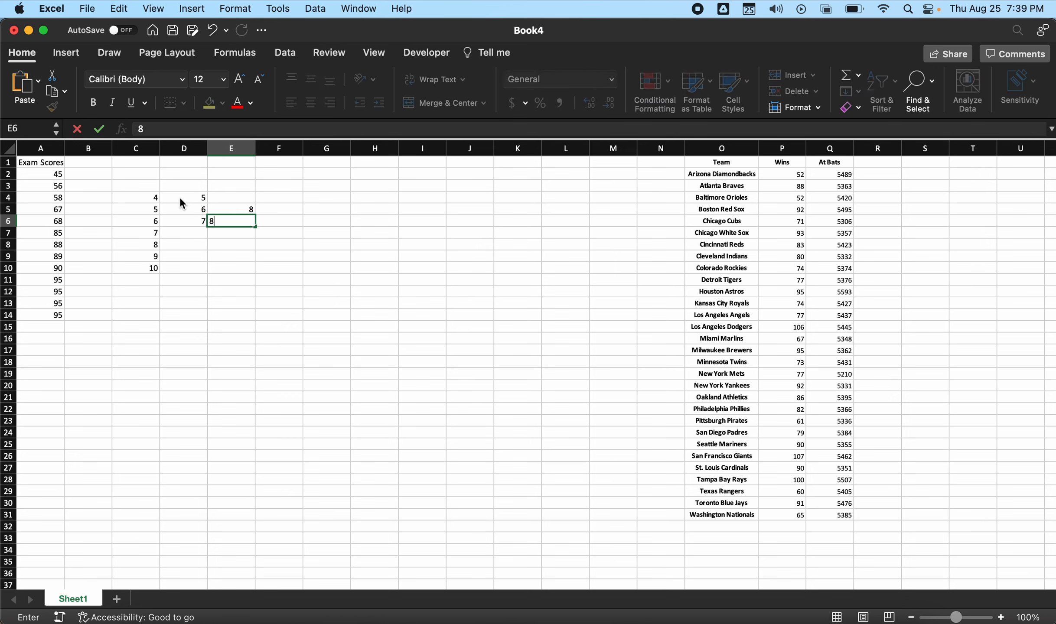
{"action": "key", "text": "Return"}
{"action": "key", "text": "Return"}
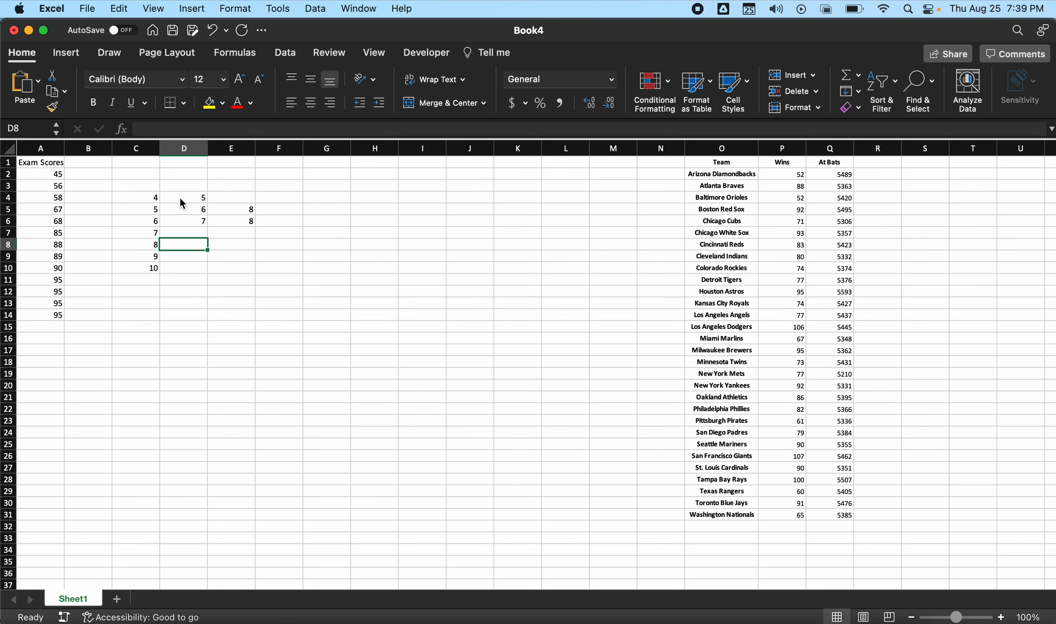
- Leave the stem 7 row without leaves and enter 5, 8 and 9 in D8:F8 for stem 8
{"action": "type", "text": "5"}
{"action": "key", "text": "Tab"}
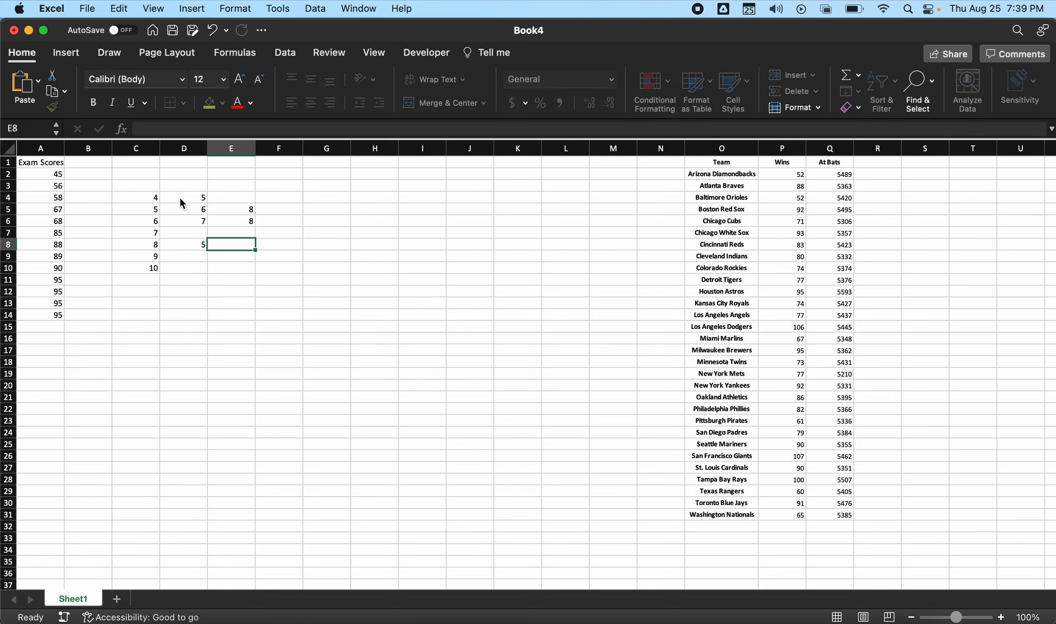
{"action": "type", "text": "8"}
{"action": "key", "text": "Tab"}
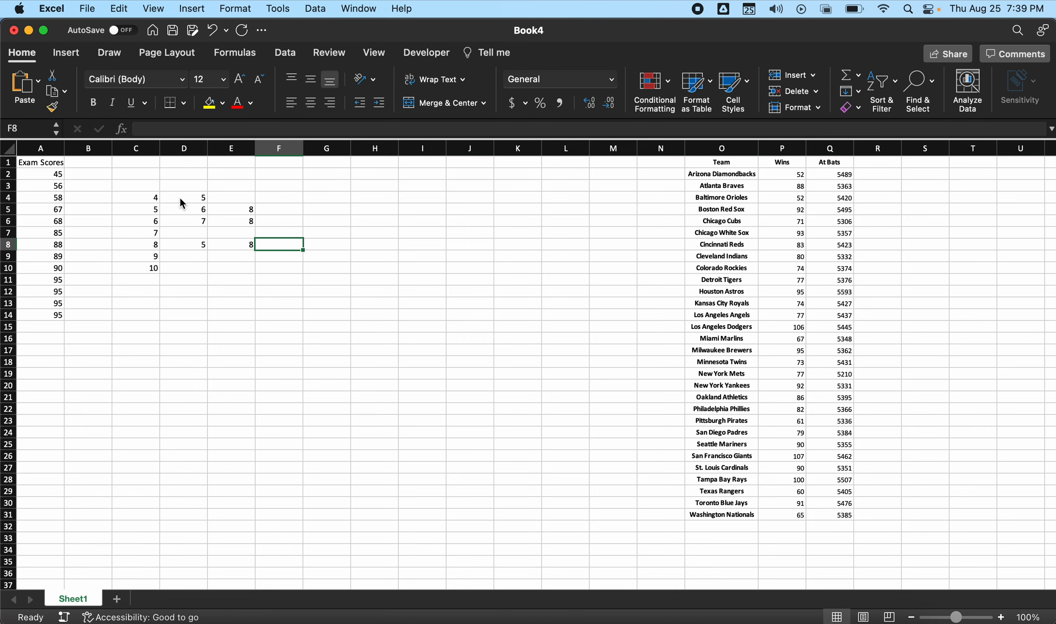
{"action": "type", "text": "9"}
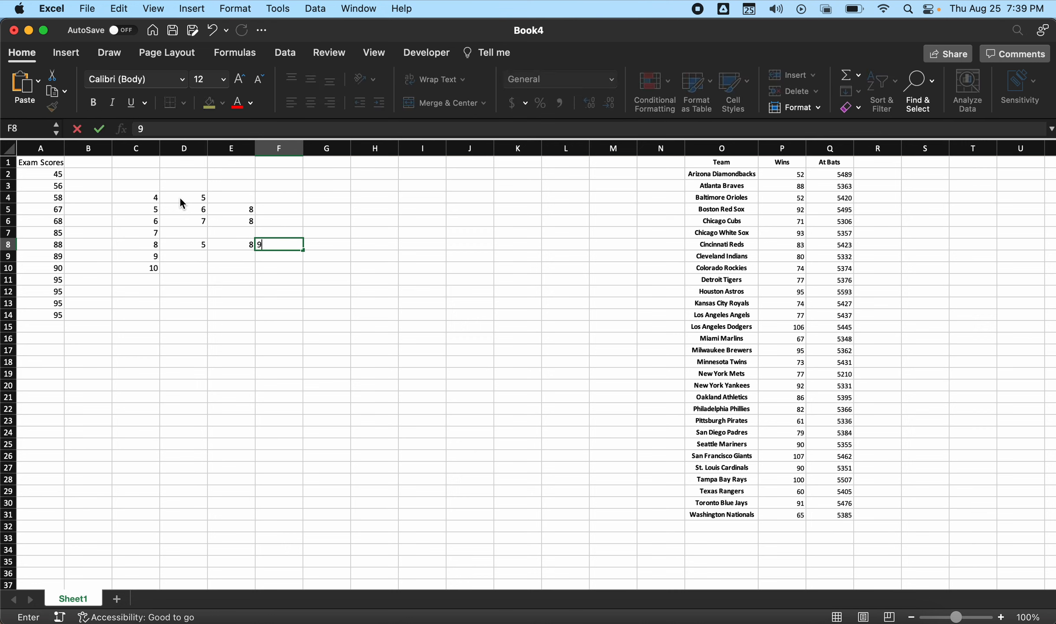
{"action": "key", "text": "Tab"}
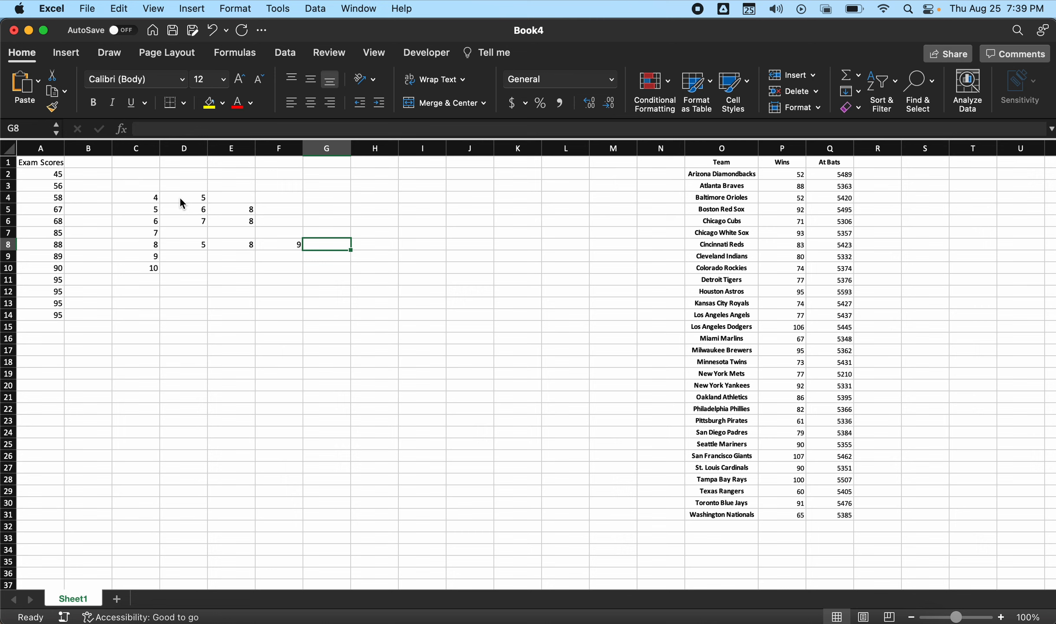
{"action": "key", "text": "Return"}
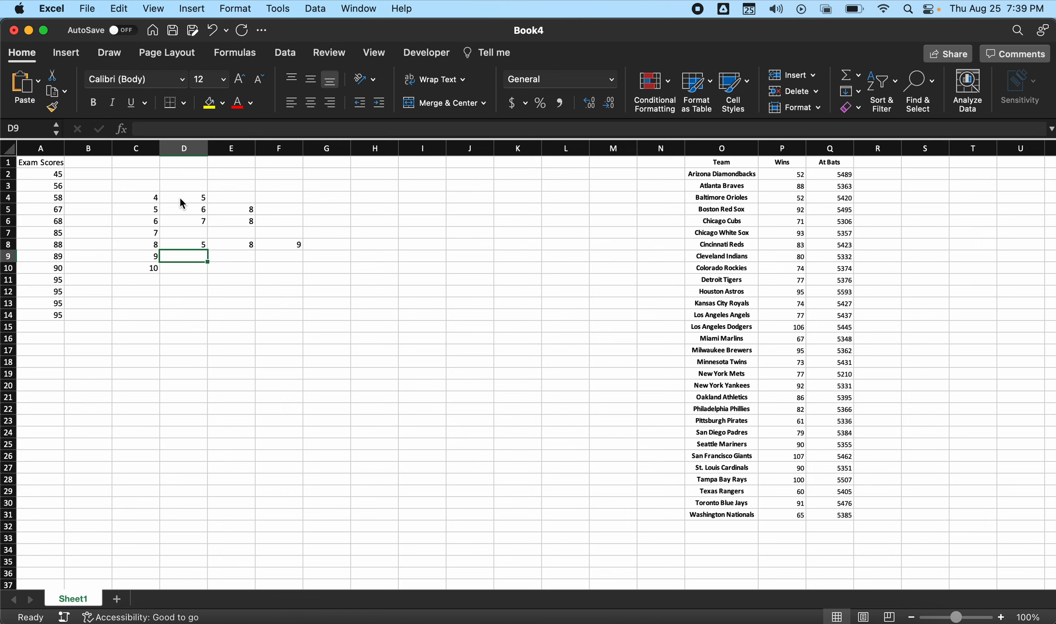
- Enter the leaves 0, 5, 5, 5 and 5 for stem 9 in D9:H9
{"action": "type", "text": "0"}
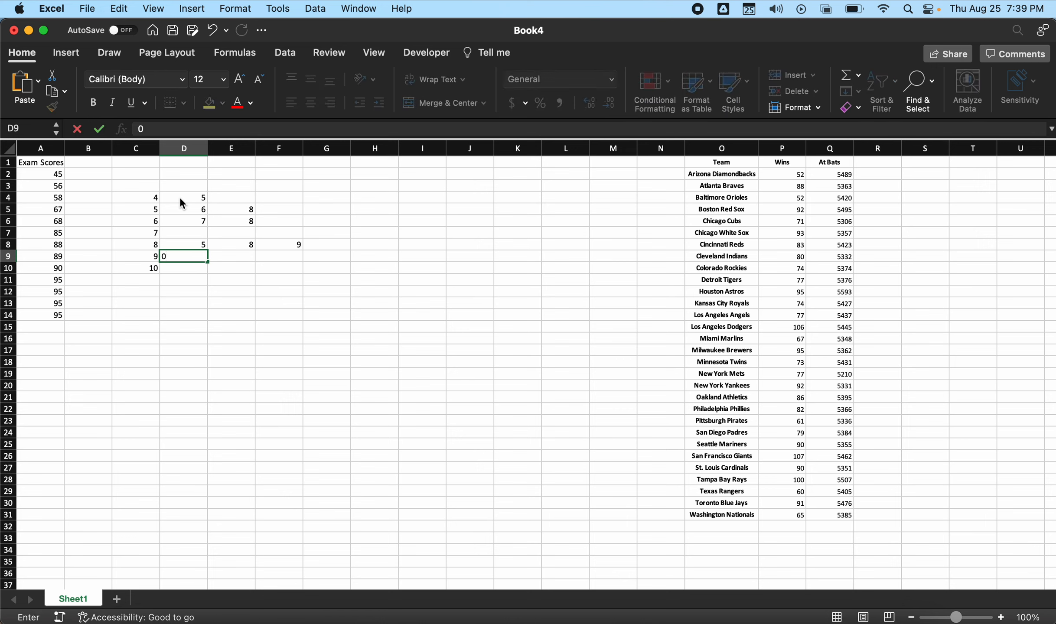
{"action": "key", "text": "Tab"}
{"action": "type", "text": "5"}
{"action": "key", "text": "Tab"}
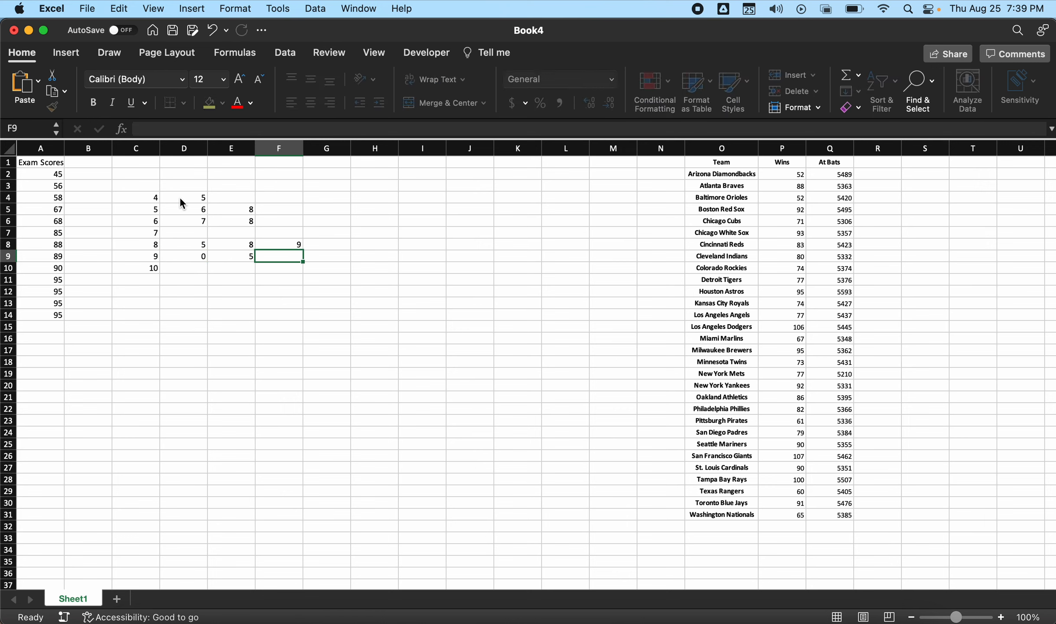
{"action": "type", "text": "5"}
{"action": "key", "text": "Tab"}
{"action": "type", "text": "5"}
{"action": "key", "text": "Tab"}
{"action": "type", "text": "5"}
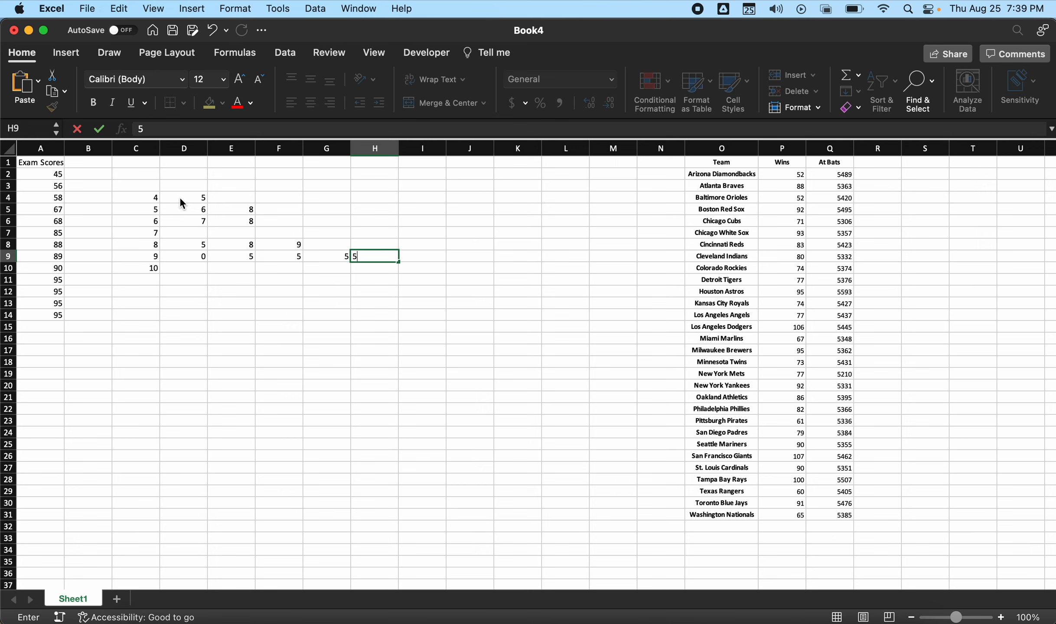
{"action": "key", "text": "Return"}
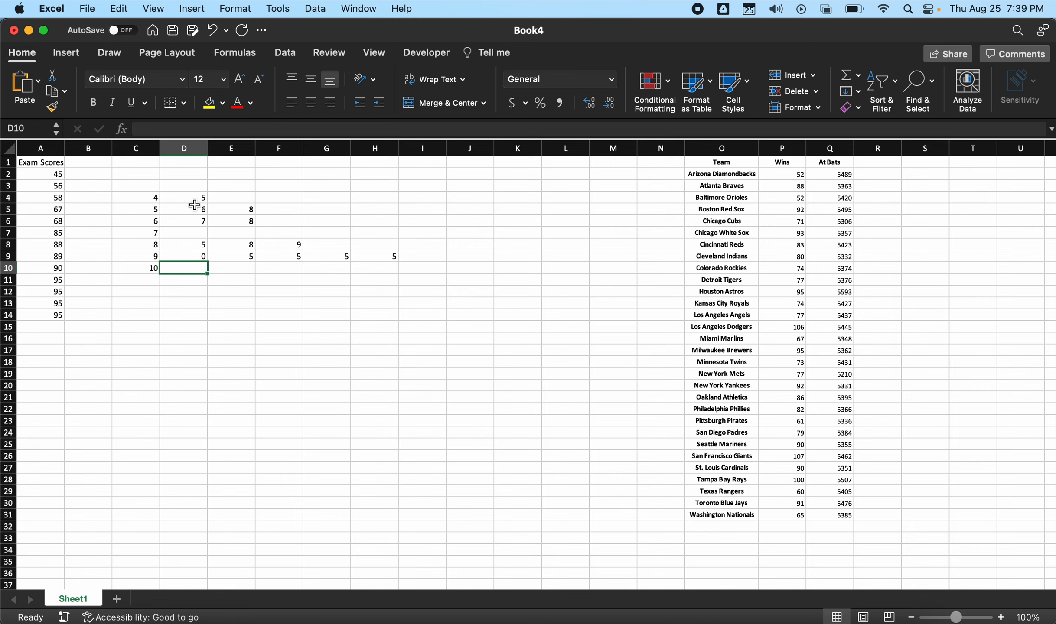
- Autofit columns C through H to the width of the stem-and-leaf digits
{"action": "left_click", "coordinate": [216, 235]}
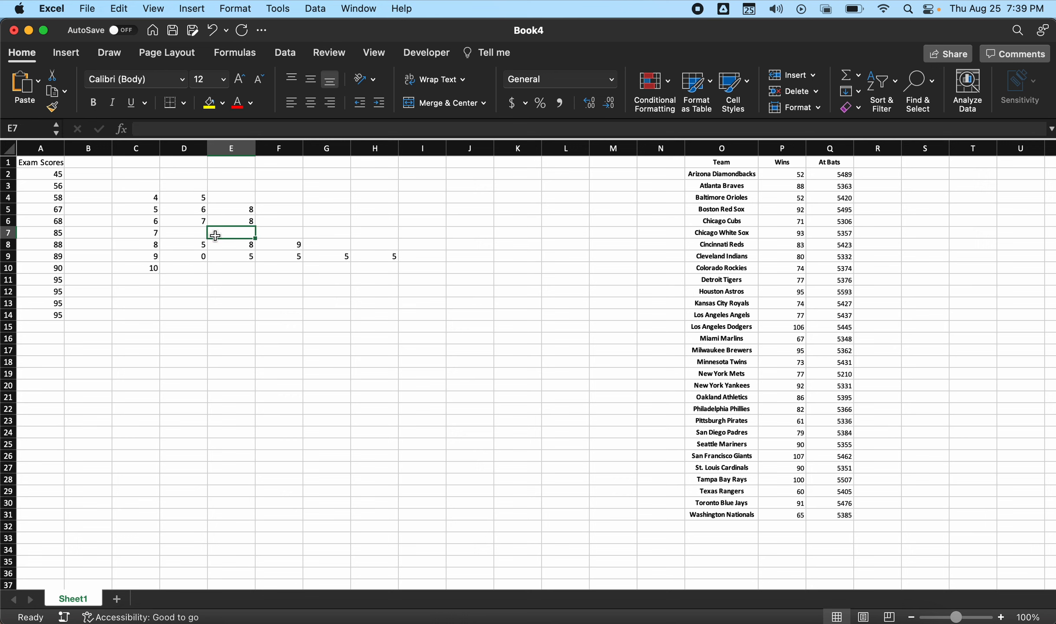
{"action": "left_click", "coordinate": [152, 149]}
{"action": "left_click_drag", "start_coordinate": [153, 149], "coordinate": [366, 162]}
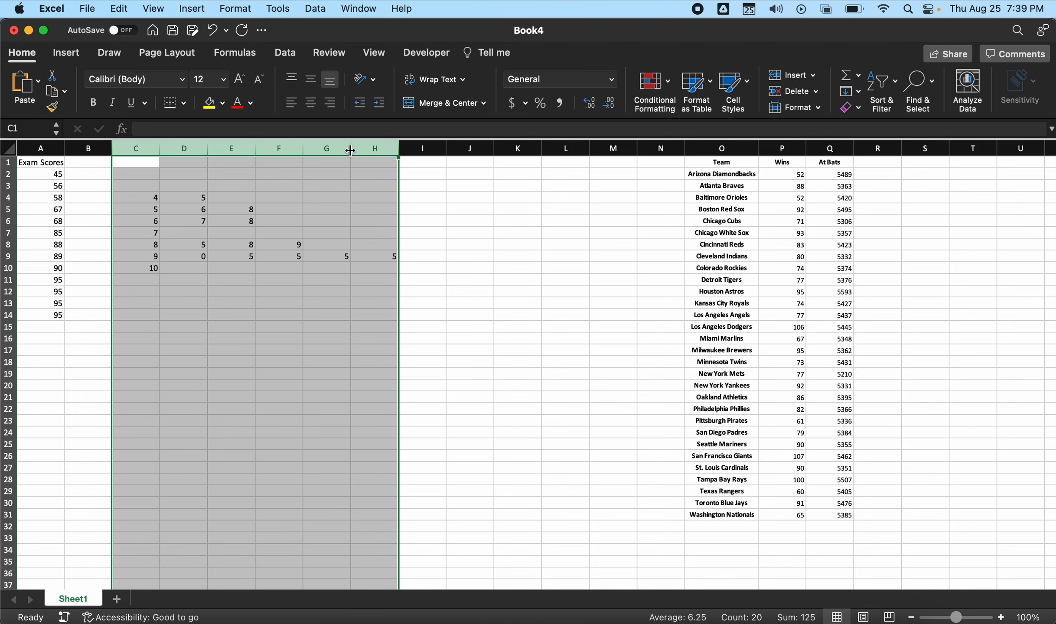
{"action": "left_click_drag", "start_coordinate": [350, 151], "coordinate": [191, 245]}
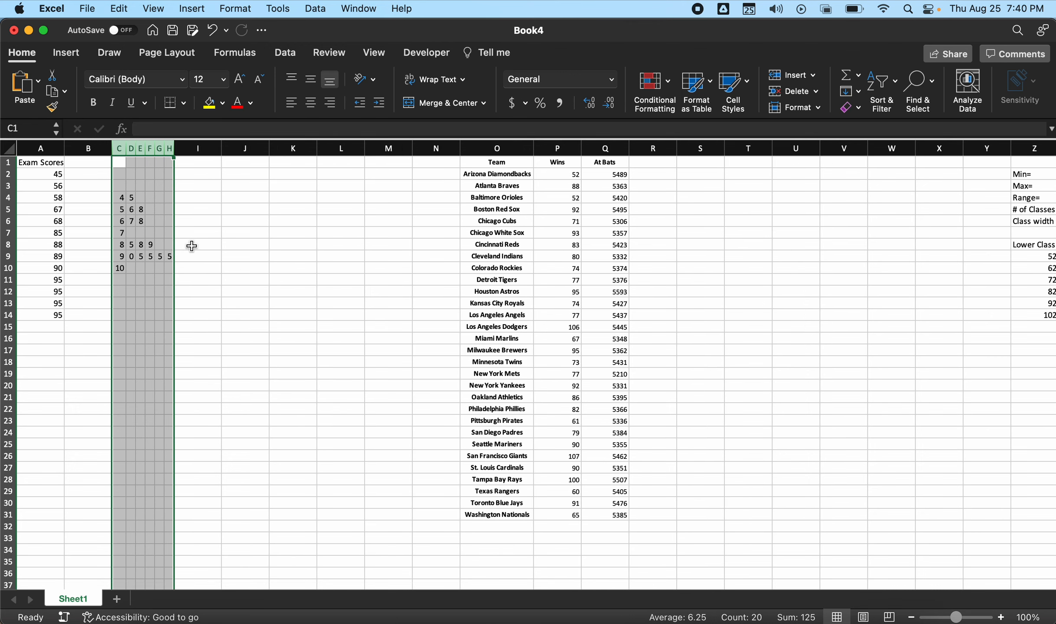
{"action": "left_click", "coordinate": [192, 245]}
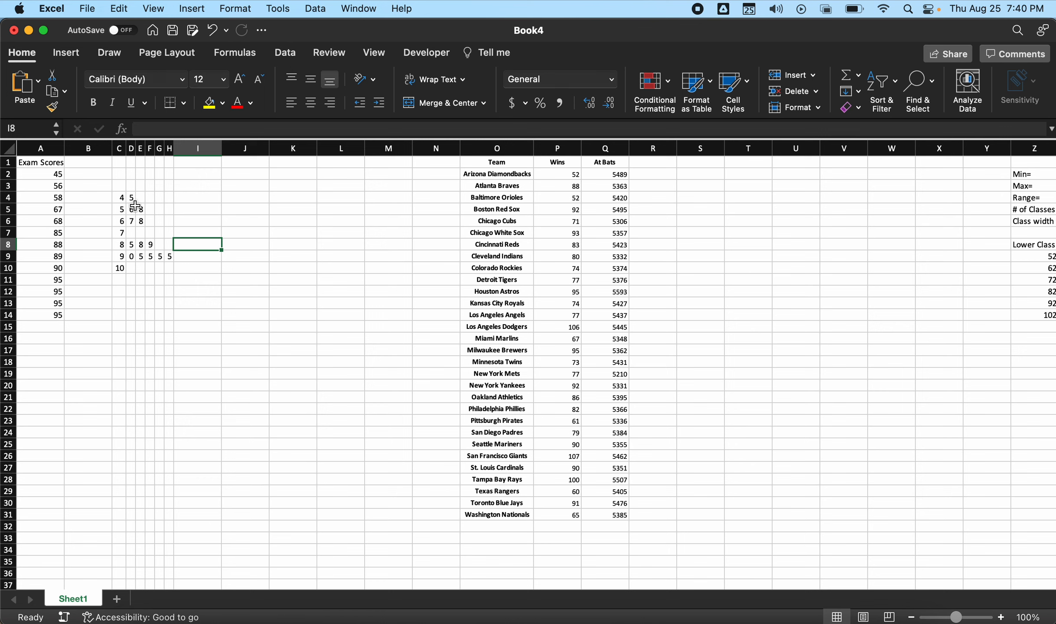
- Fill the stem-and-leaf range C4:H10 with white to hide its gridlines
{"action": "left_click_drag", "start_coordinate": [120, 198], "coordinate": [169, 267]}
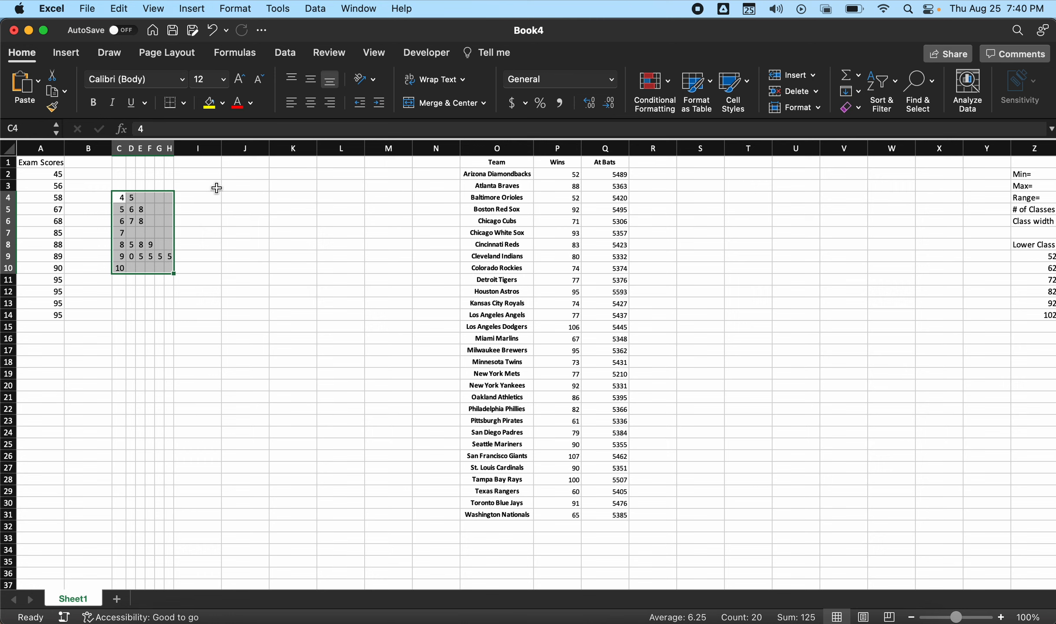
{"action": "left_click", "coordinate": [222, 104]}
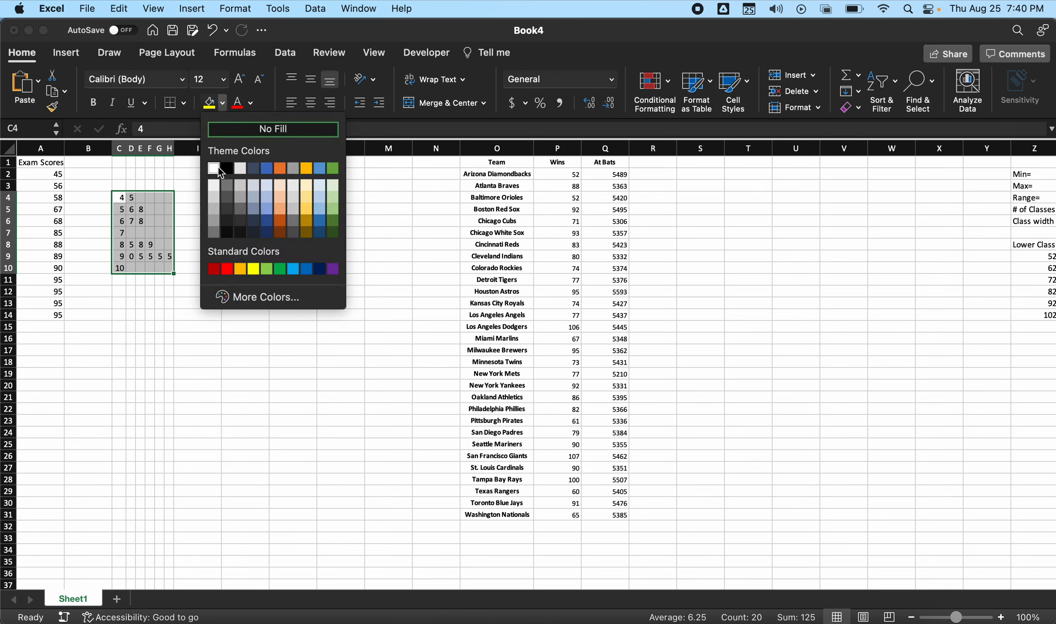
{"action": "left_click", "coordinate": [222, 173]}
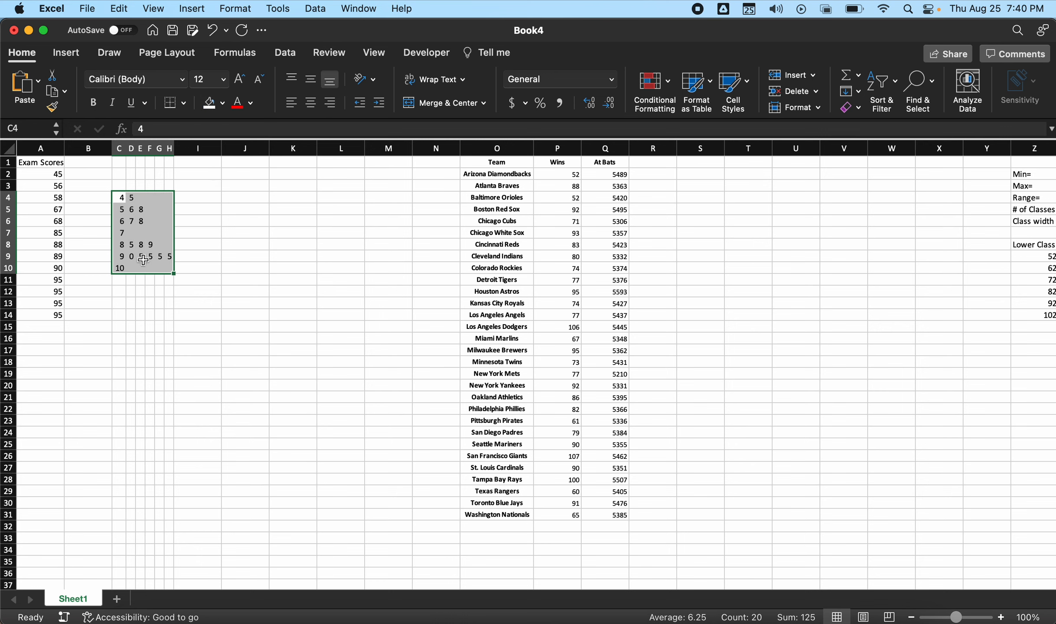
{"action": "left_click", "coordinate": [141, 281]}
{"action": "left_click_drag", "start_coordinate": [121, 198], "coordinate": [132, 269]}
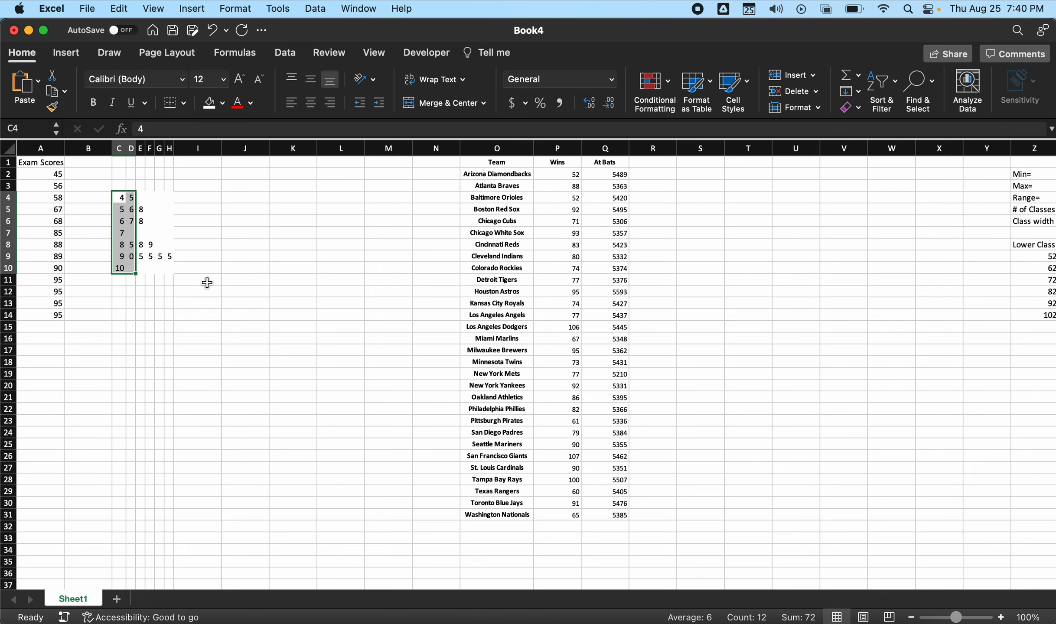
{"action": "left_click", "coordinate": [185, 104]}
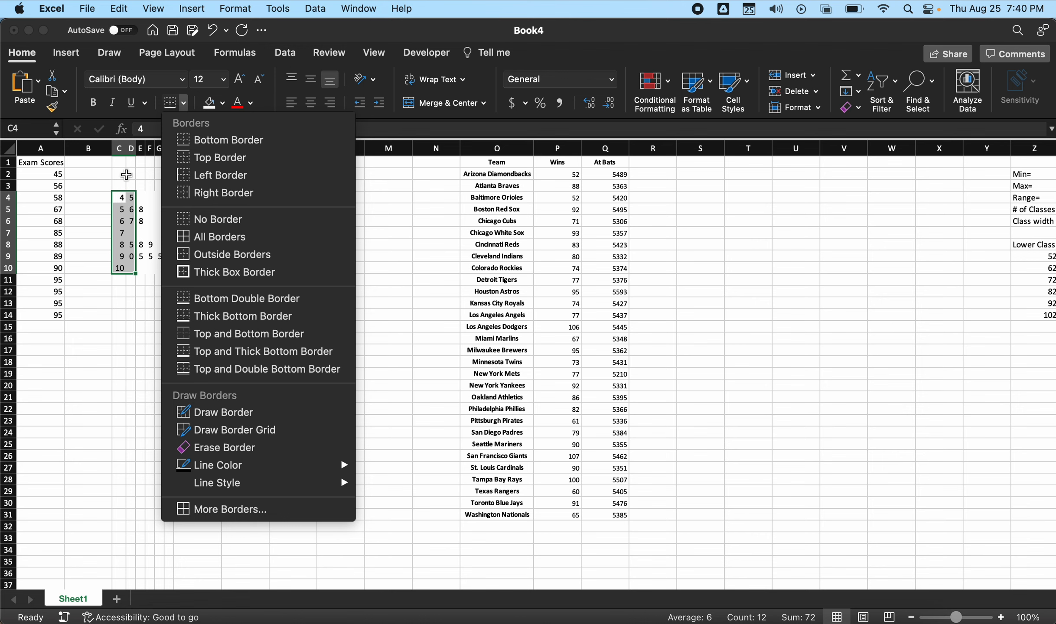
{"action": "left_click", "coordinate": [126, 178]}
{"action": "left_click", "coordinate": [129, 209]}
- Add a left border to D4:D10 to separate the stems from the leaves
{"action": "left_click_drag", "start_coordinate": [127, 199], "coordinate": [132, 269]}
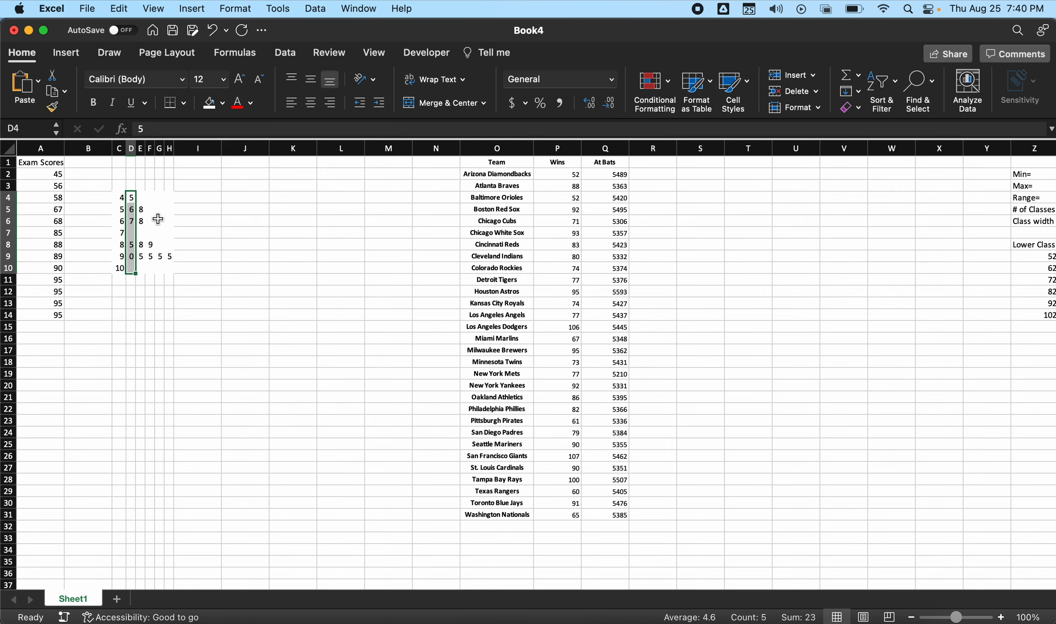
{"action": "left_click", "coordinate": [186, 103]}
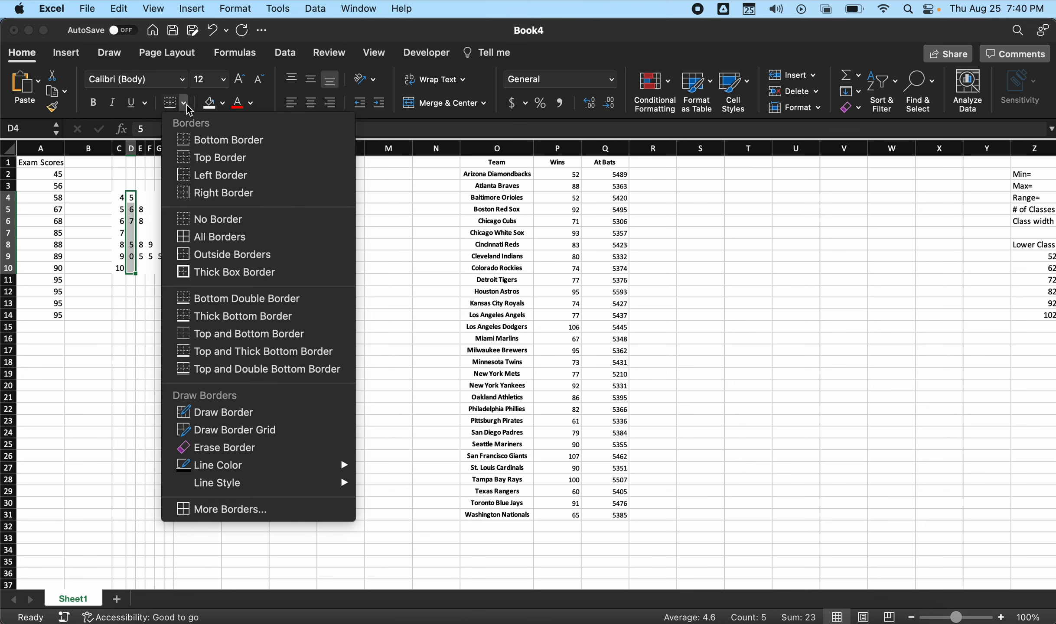
{"action": "left_click", "coordinate": [197, 176]}
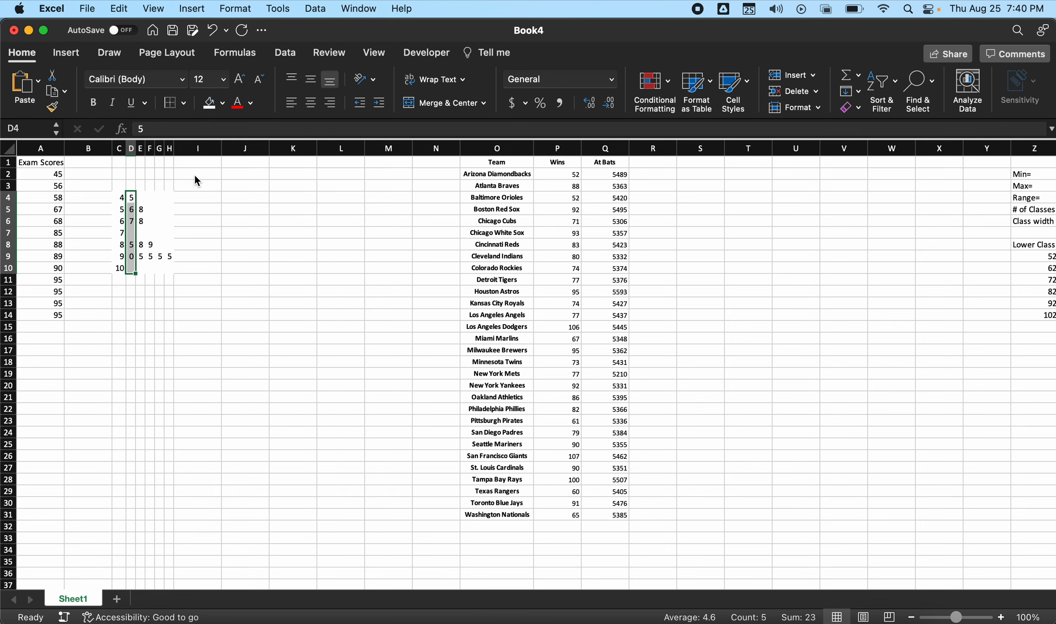
{"action": "left_click", "coordinate": [226, 264]}
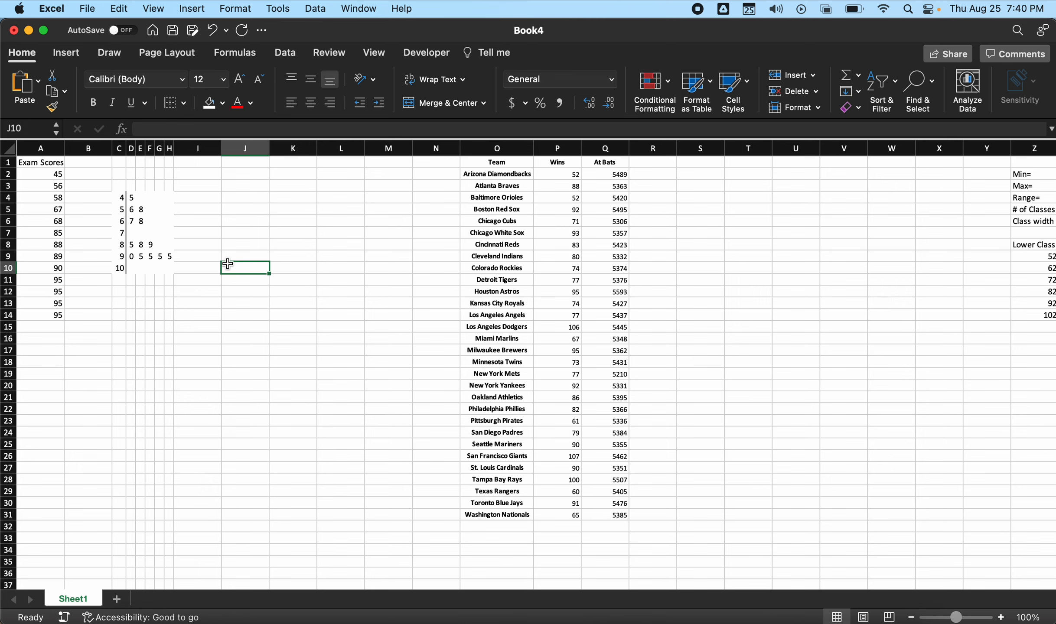
- Apply outside borders around the whole stem-and-leaf plot in C4:H10
{"action": "left_click_drag", "start_coordinate": [120, 197], "coordinate": [167, 264]}
{"action": "scroll", "coordinate": [193, 242], "scroll_direction": "up", "scroll_amount": 5}
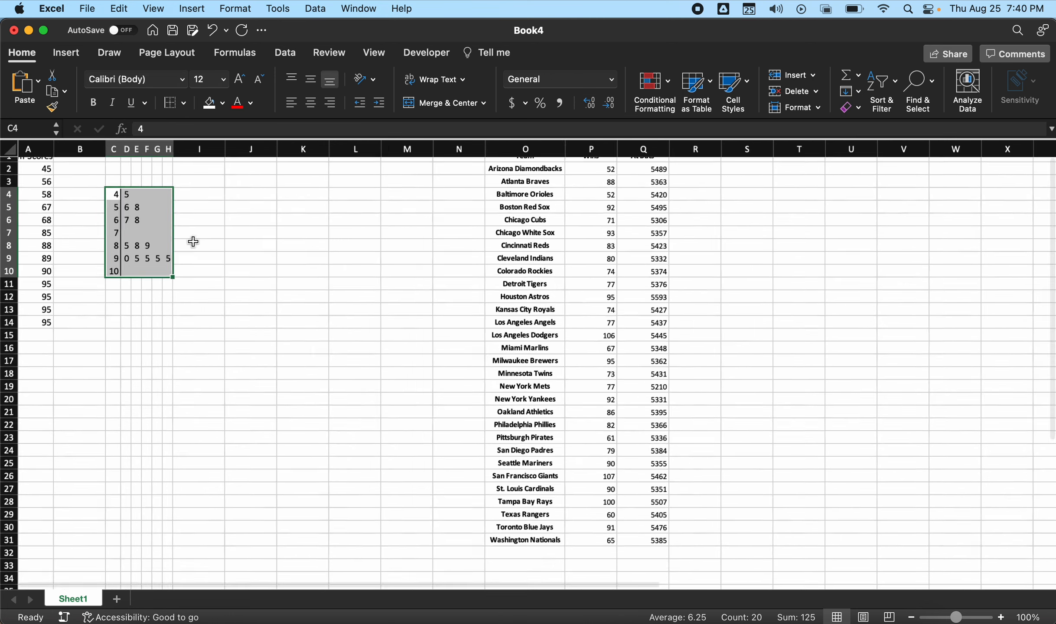
{"action": "scroll", "coordinate": [193, 242], "scroll_direction": "left", "scroll_amount": 2}
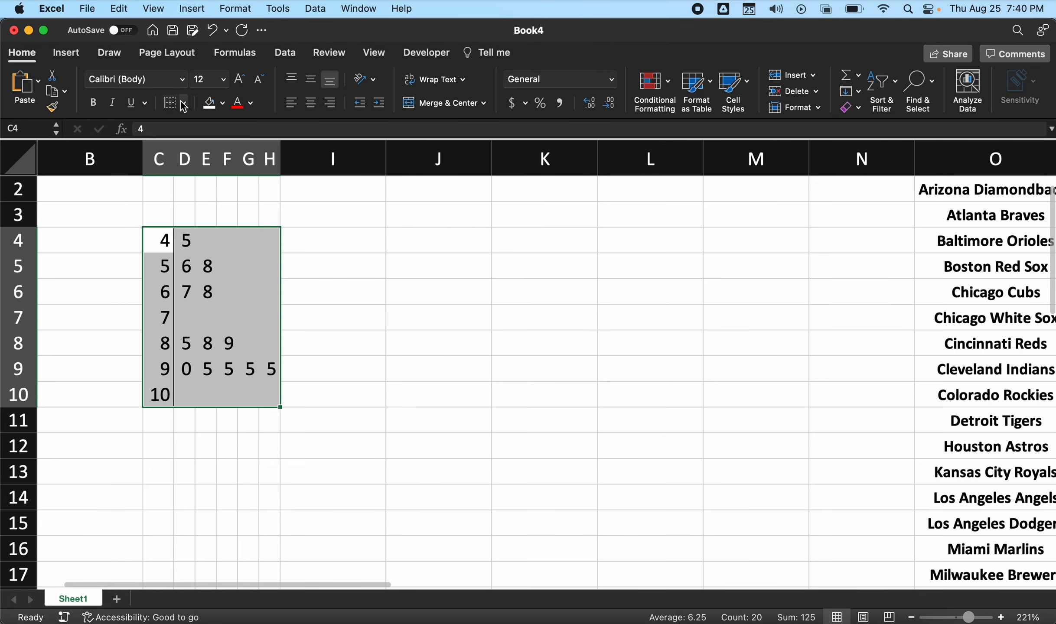
{"action": "left_click", "coordinate": [184, 103]}
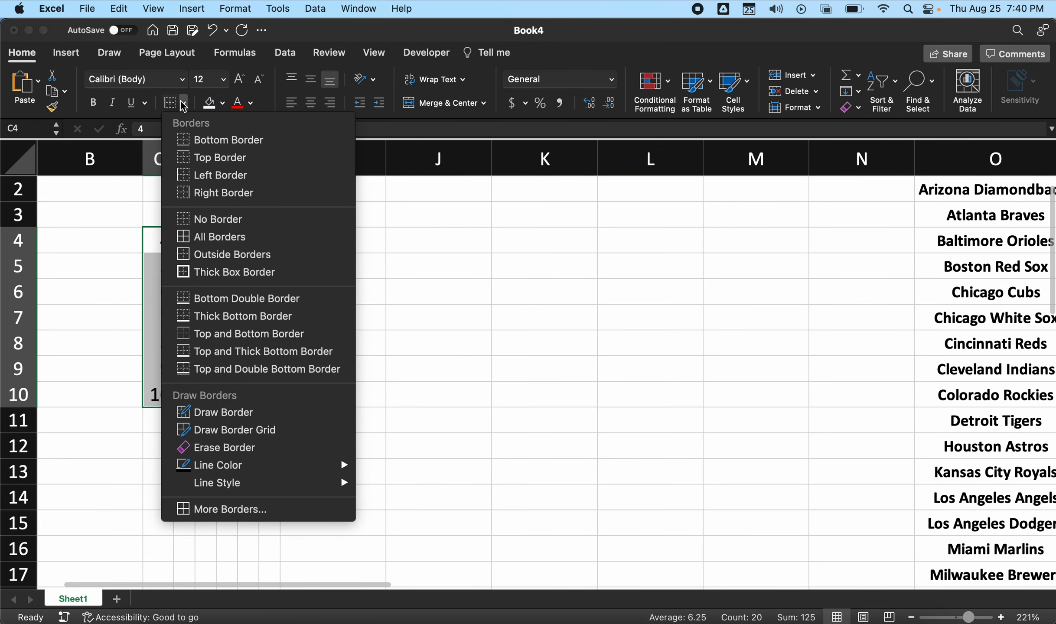
{"action": "left_click", "coordinate": [217, 265]}
{"action": "left_click", "coordinate": [406, 414]}
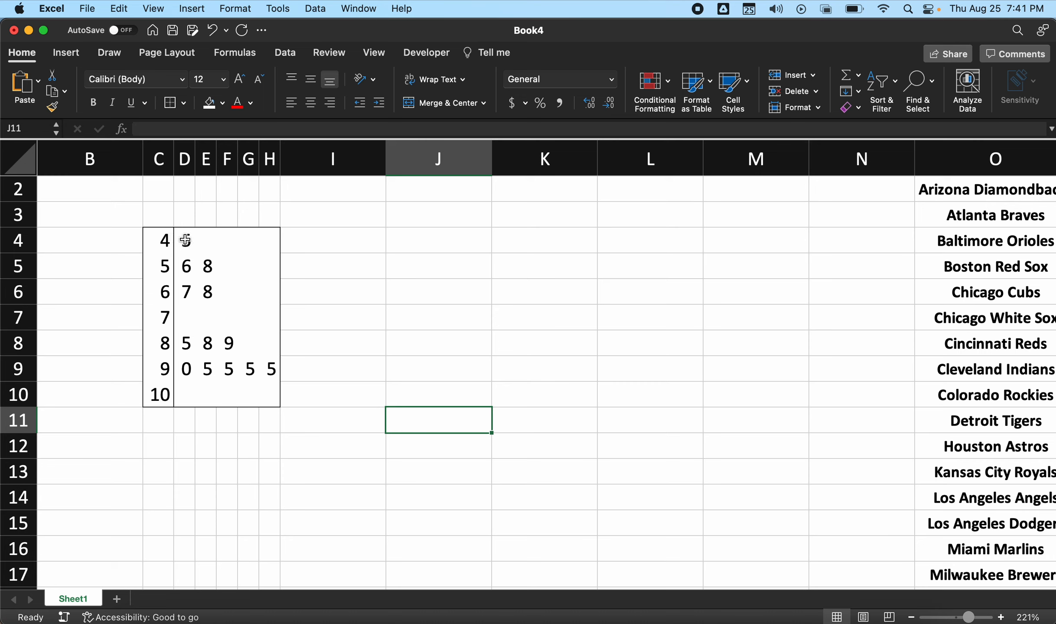
- Add a key beside the plot by entering KEY in I4 and 4|5=45 in J4
{"action": "left_click", "coordinate": [361, 243]}
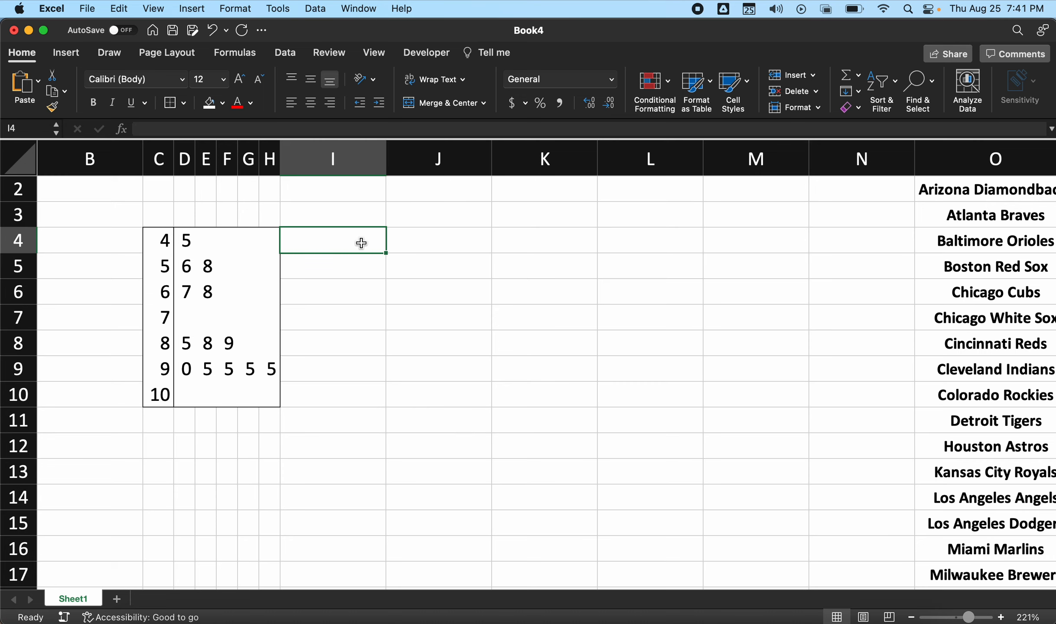
{"action": "type", "text": "KEY"}
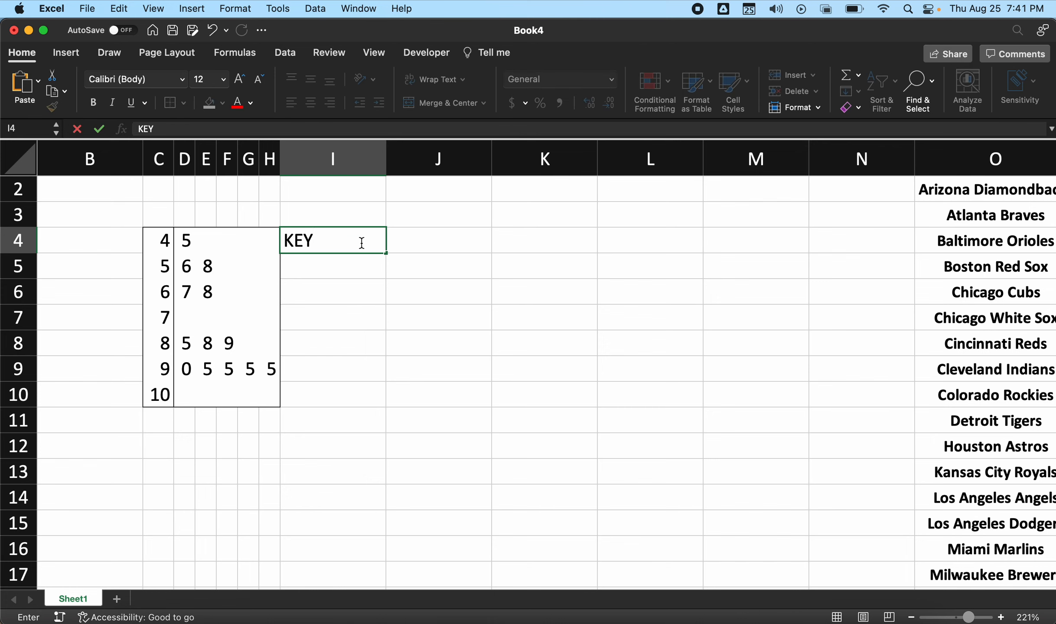
{"action": "key", "text": "Tab"}
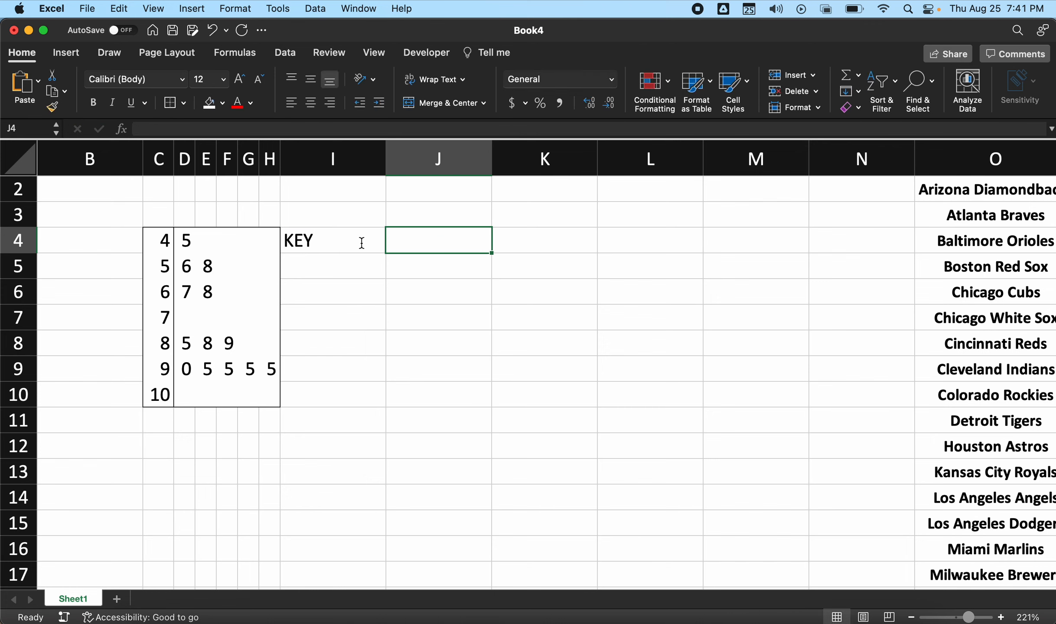
{"action": "type", "text": "4"}
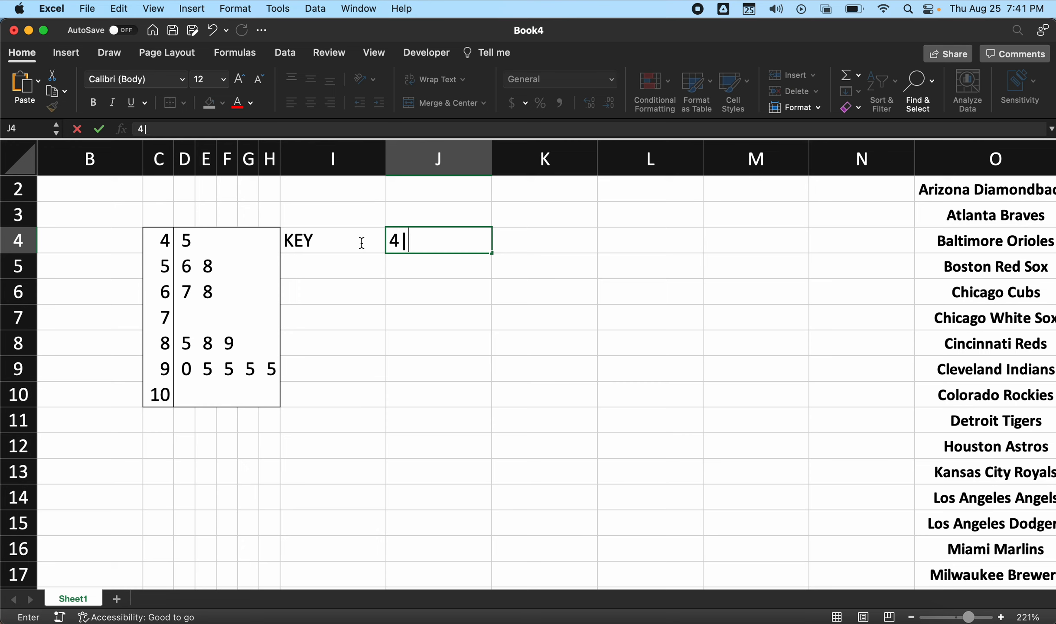
{"action": "type", "text": "|5=45"}
{"action": "key", "text": "Return"}
- Fill the key cells I4:J4 with white
{"action": "left_click", "coordinate": [349, 241]}
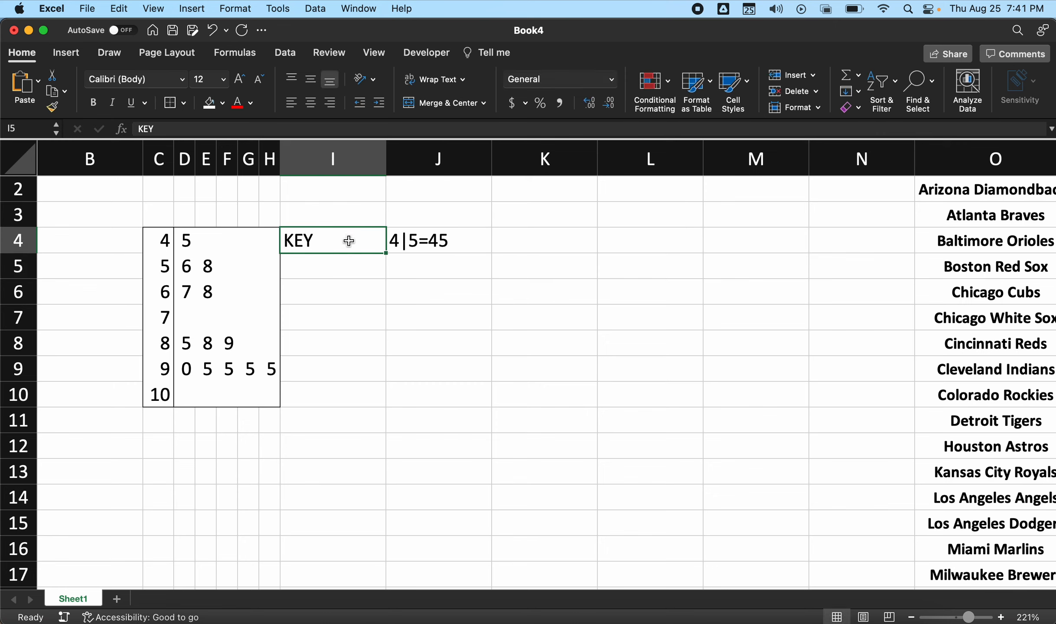
{"action": "left_click_drag", "start_coordinate": [349, 241], "coordinate": [398, 241]}
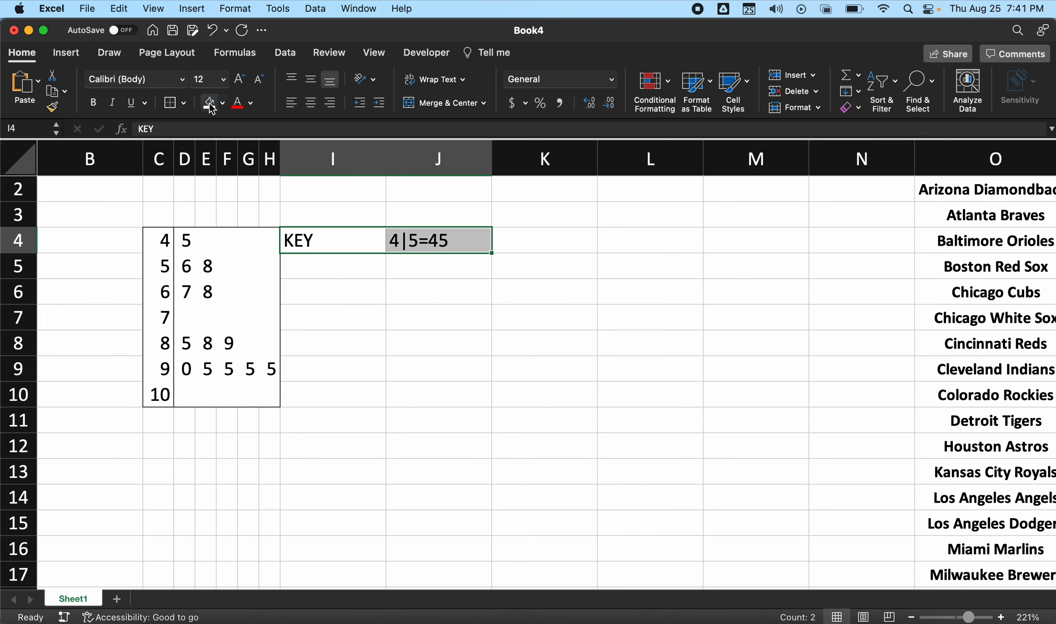
{"action": "left_click", "coordinate": [365, 282]}
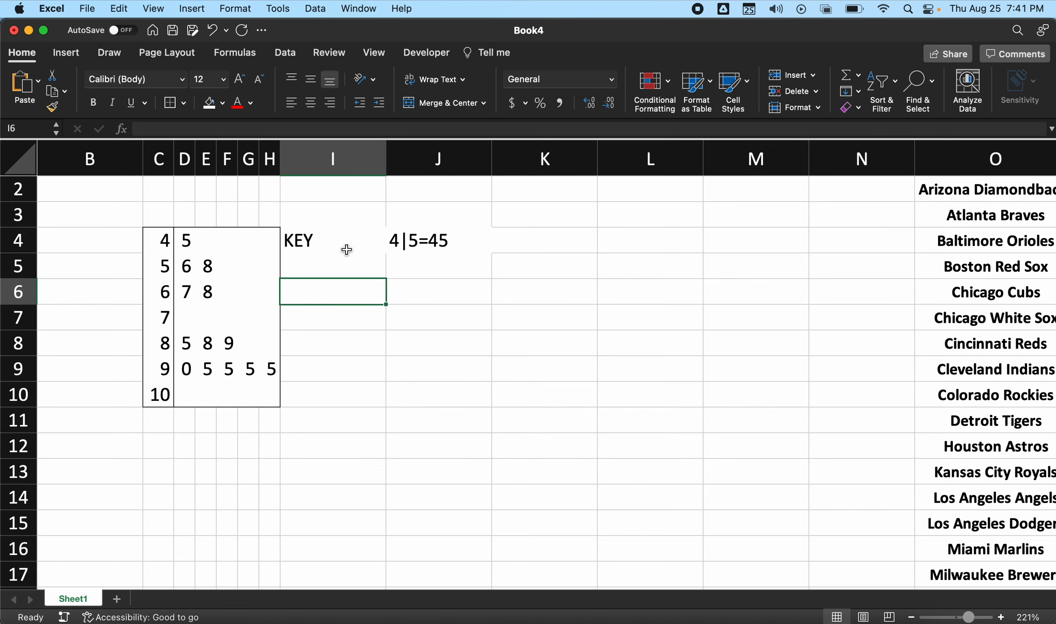
- Autofit columns I and J to the width of the key text
{"action": "left_click_drag", "start_coordinate": [369, 162], "coordinate": [417, 166]}
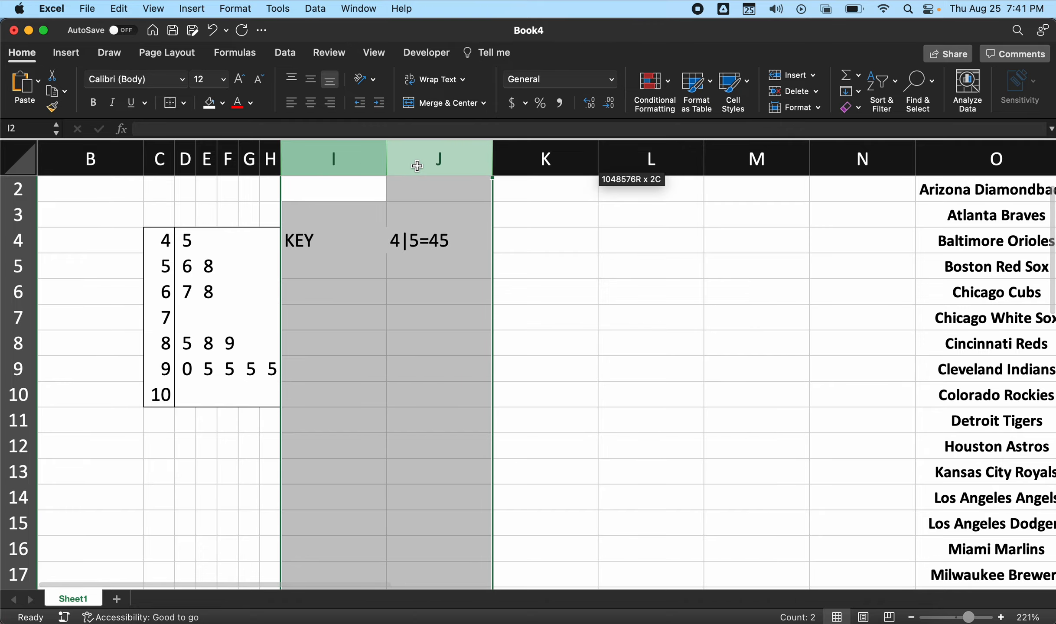
{"action": "left_click_drag", "start_coordinate": [492, 160], "coordinate": [392, 159]}
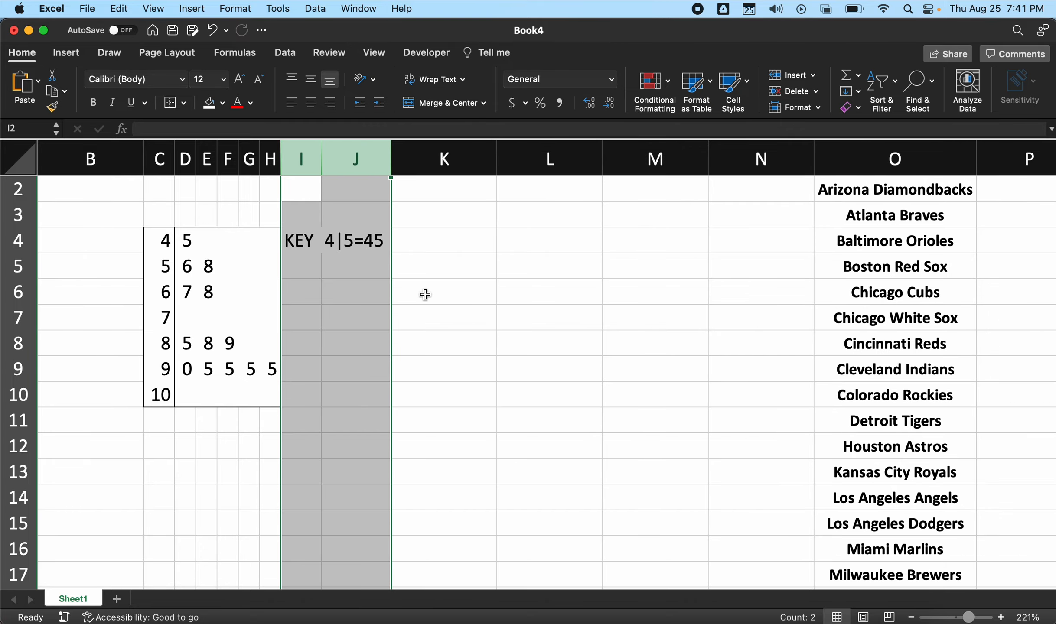
{"action": "left_click", "coordinate": [424, 295]}
- Examine the finished stem-and-leaf plot and its key against the exam scores in column A
{"action": "scroll", "coordinate": [449, 368], "scroll_direction": "down", "scroll_amount": 5}
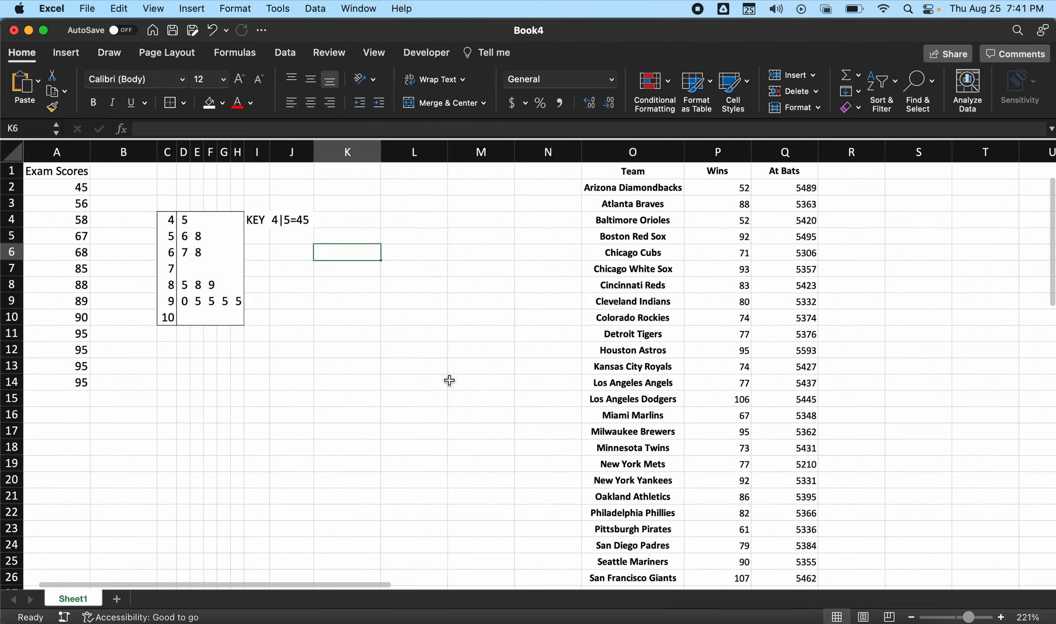
{"action": "scroll", "coordinate": [190, 279], "scroll_direction": "up", "scroll_amount": 5}
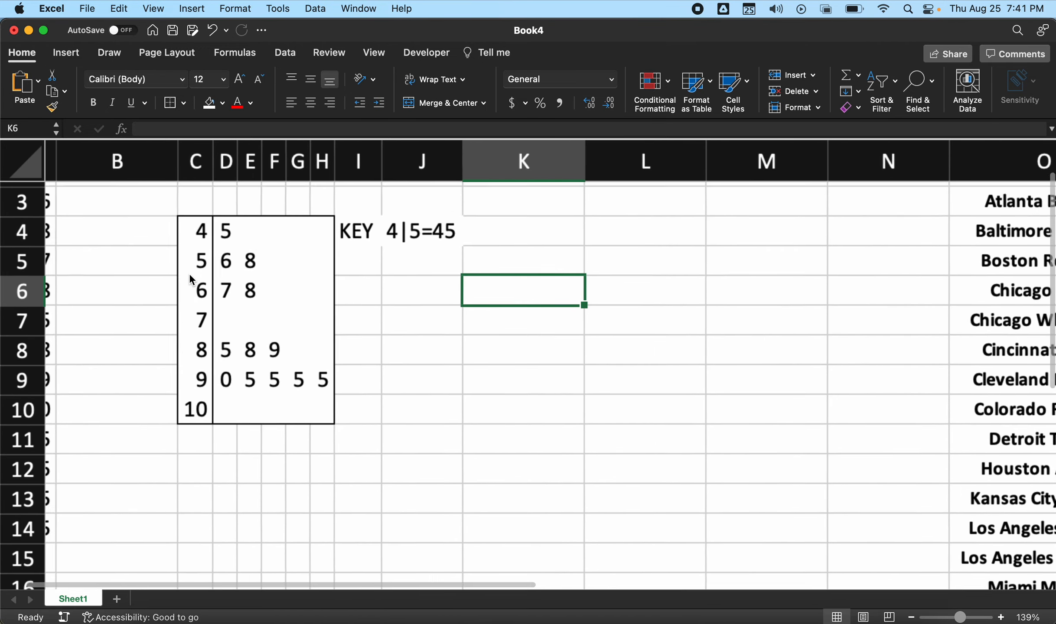
{"action": "scroll", "coordinate": [192, 281], "scroll_direction": "up", "scroll_amount": 2}
{"action": "scroll", "coordinate": [192, 281], "scroll_direction": "left", "scroll_amount": 3}
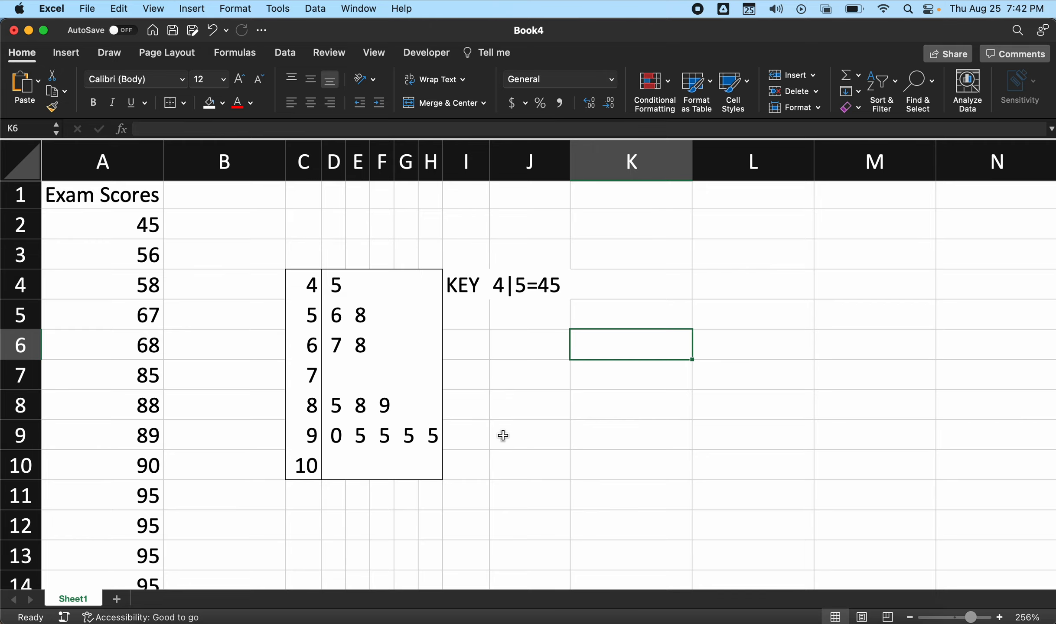
{"action": "scroll", "coordinate": [503, 436], "scroll_direction": "down", "scroll_amount": 3}
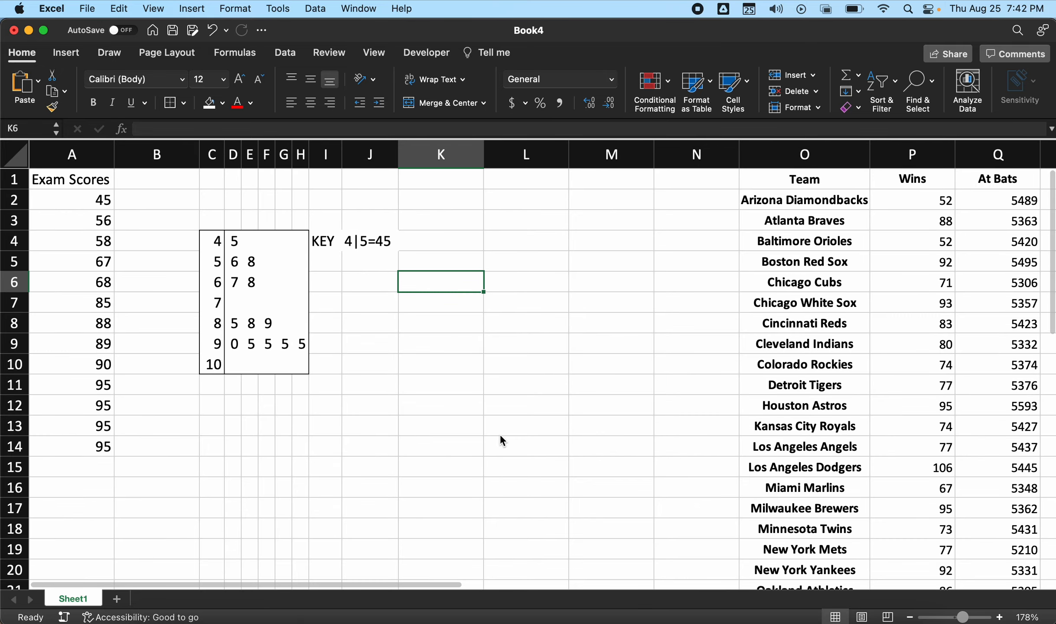
{"action": "scroll", "coordinate": [501, 436], "scroll_direction": "right", "scroll_amount": 5}
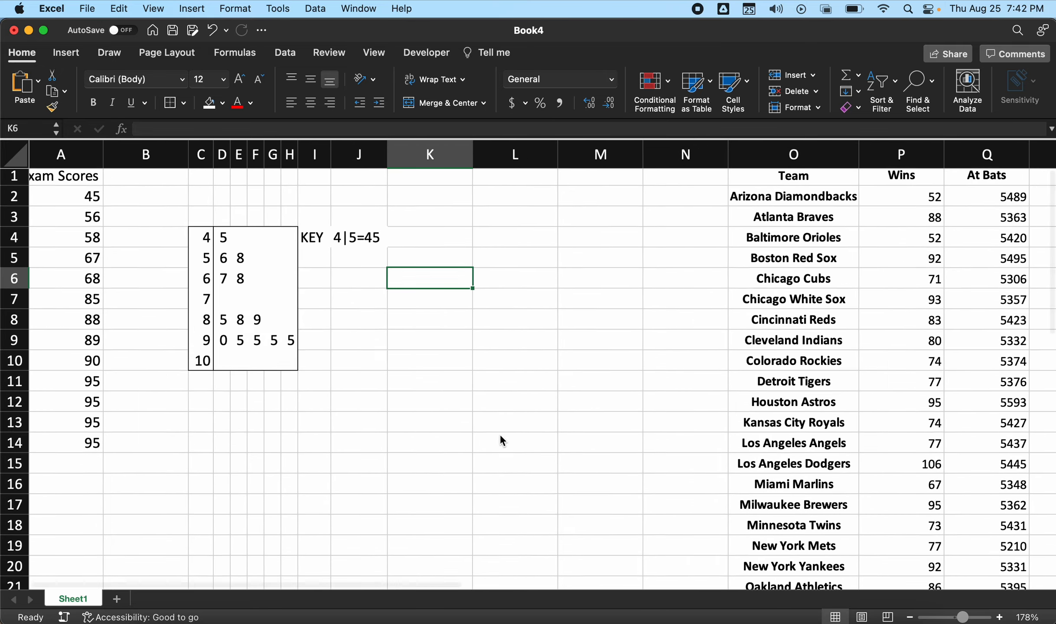
{"action": "scroll", "coordinate": [500, 436], "scroll_direction": "left", "scroll_amount": 5}
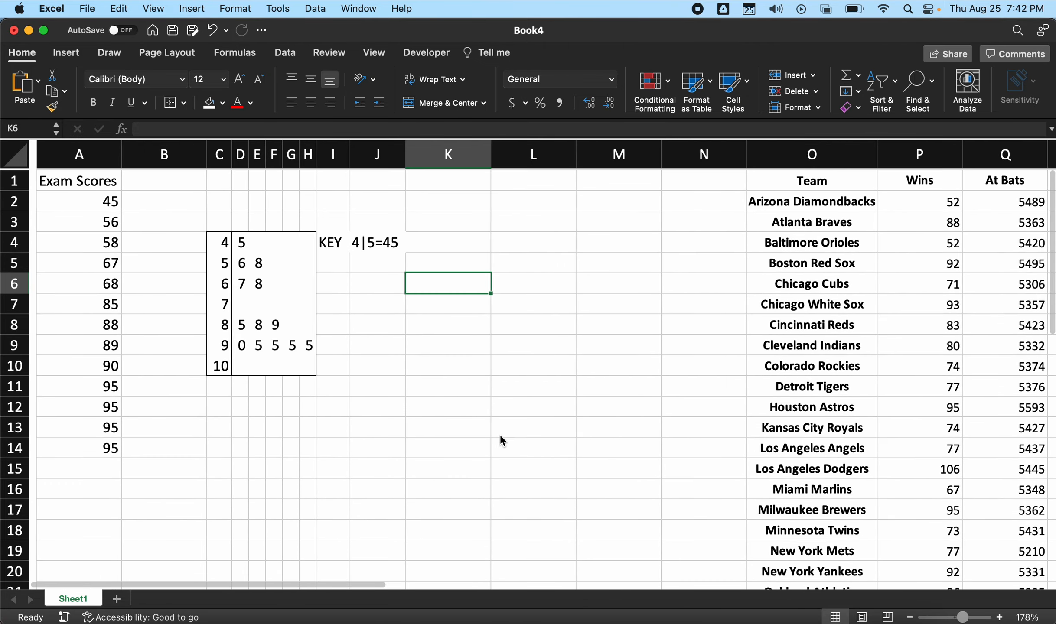
{"action": "scroll", "coordinate": [502, 440], "scroll_direction": "down", "scroll_amount": 1}
{"action": "scroll", "coordinate": [501, 440], "scroll_direction": "up", "scroll_amount": 1}
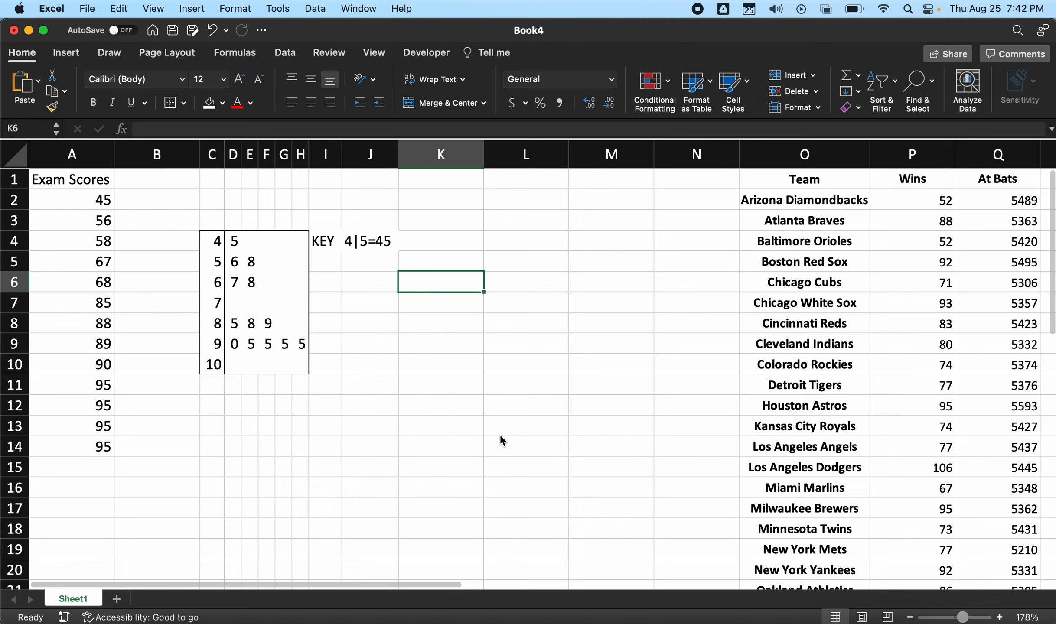
{"action": "left_click", "coordinate": [513, 269]}
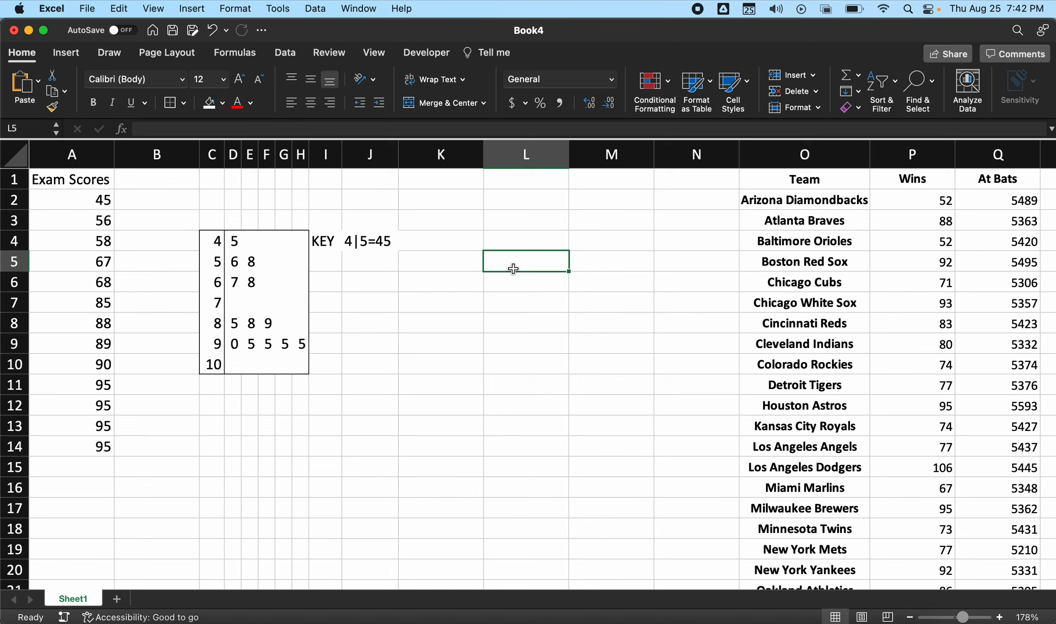
- Insert a box and whisker chart of the exam scores in A1:A14 and narrow it to clear the Team column
{"action": "left_click_drag", "start_coordinate": [71, 176], "coordinate": [76, 447]}
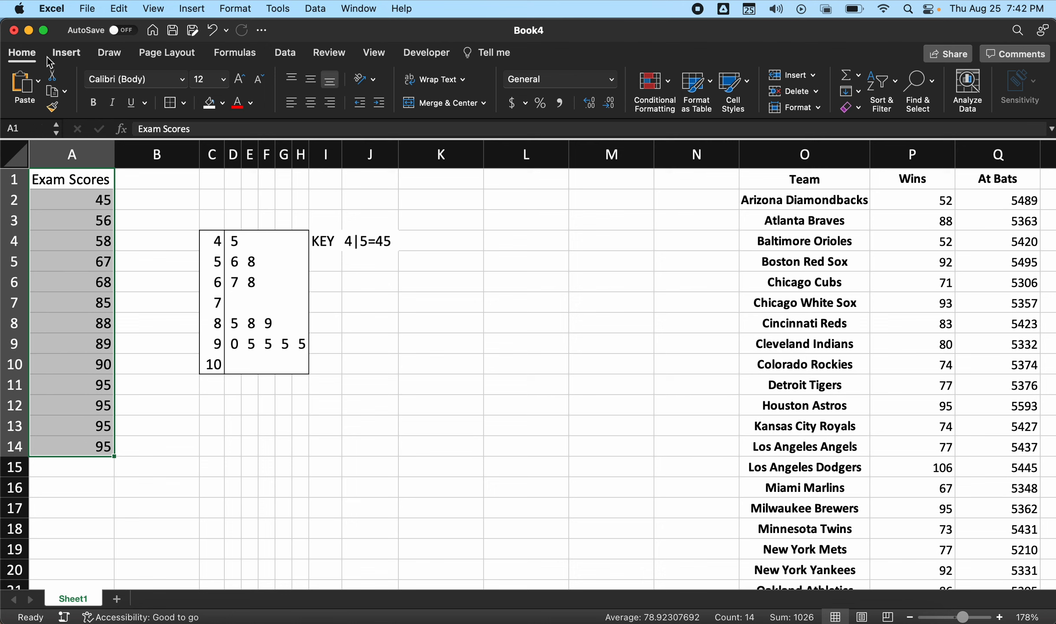
{"action": "left_click", "coordinate": [65, 54]}
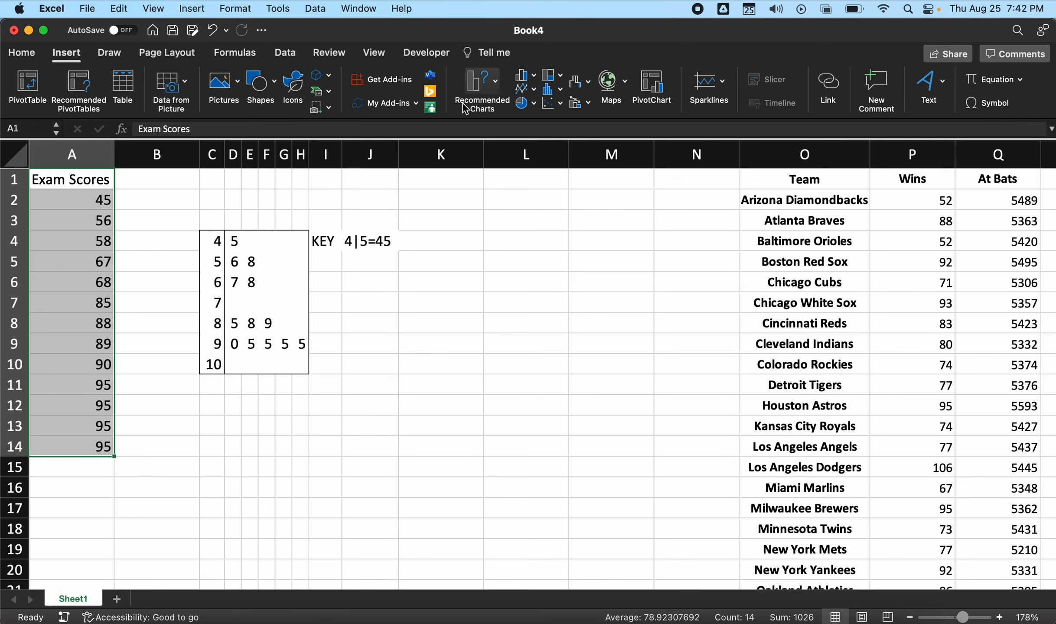
{"action": "left_click", "coordinate": [554, 90]}
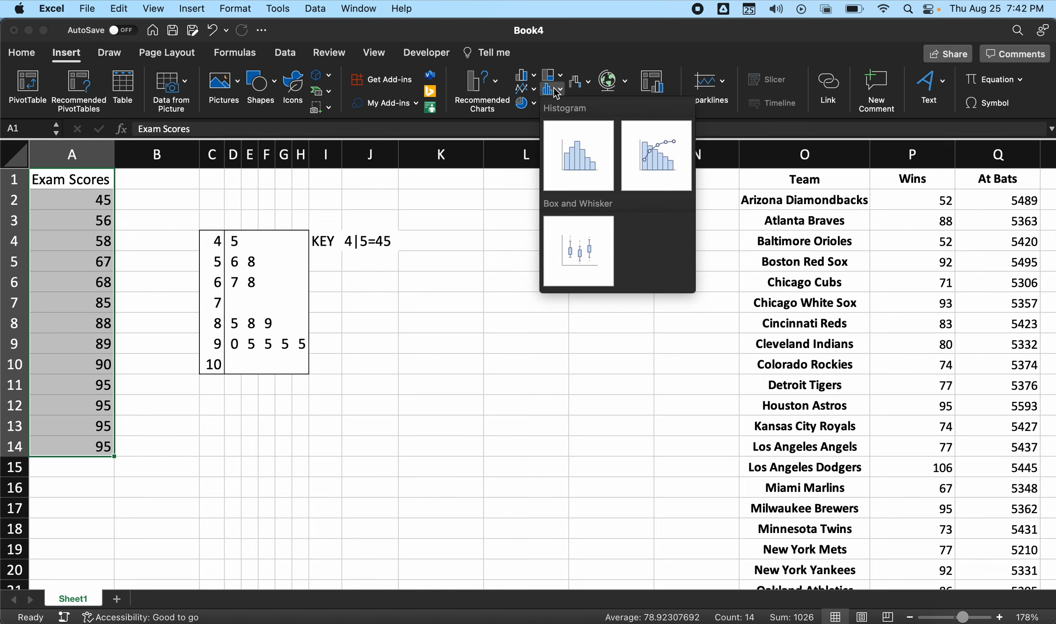
{"action": "left_click", "coordinate": [577, 244]}
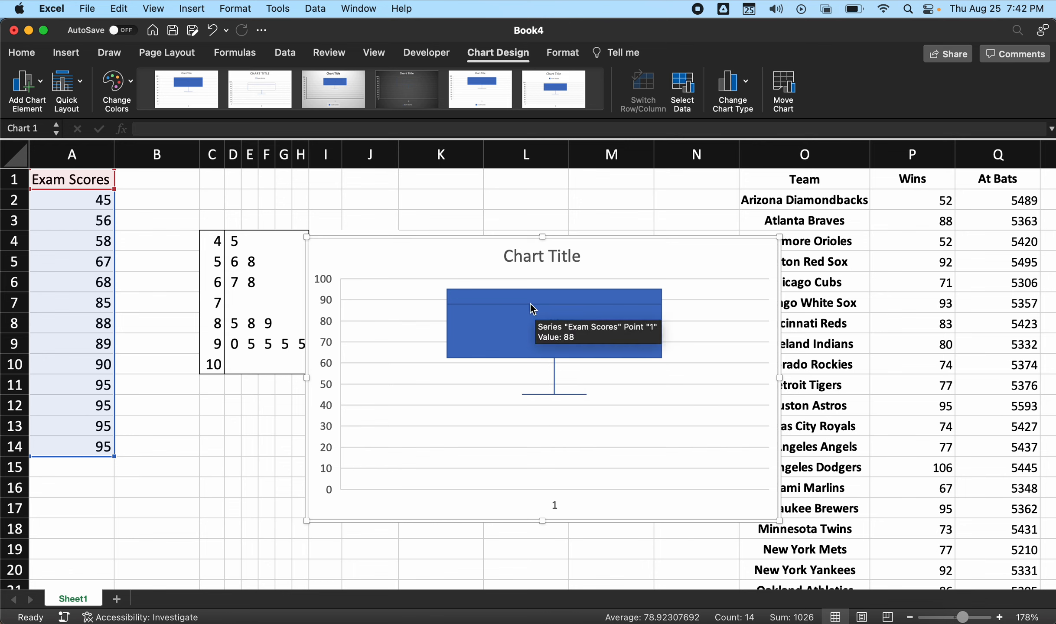
{"action": "left_click_drag", "start_coordinate": [780, 378], "coordinate": [629, 381]}
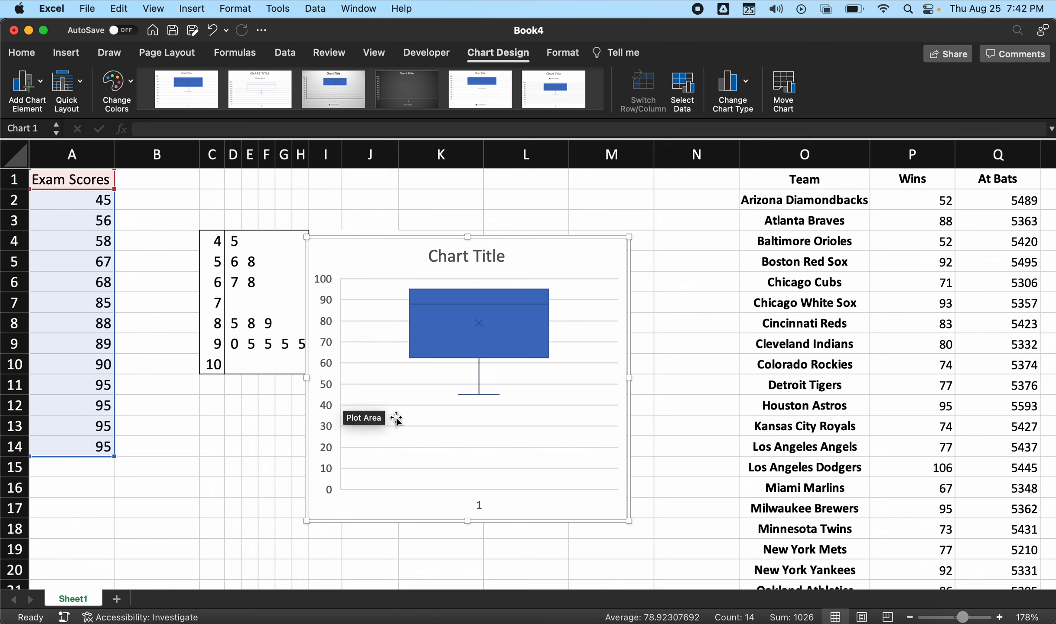
- Set the minimum bound of the box plot's vertical axis to 40
{"action": "left_click", "coordinate": [332, 471]}
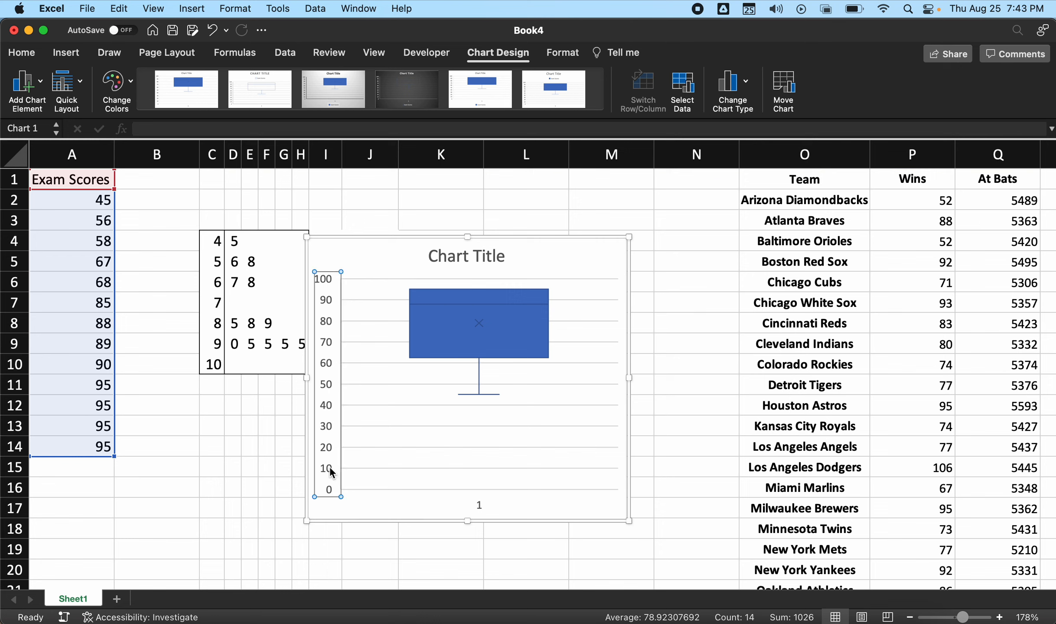
{"action": "double_click", "coordinate": [332, 471]}
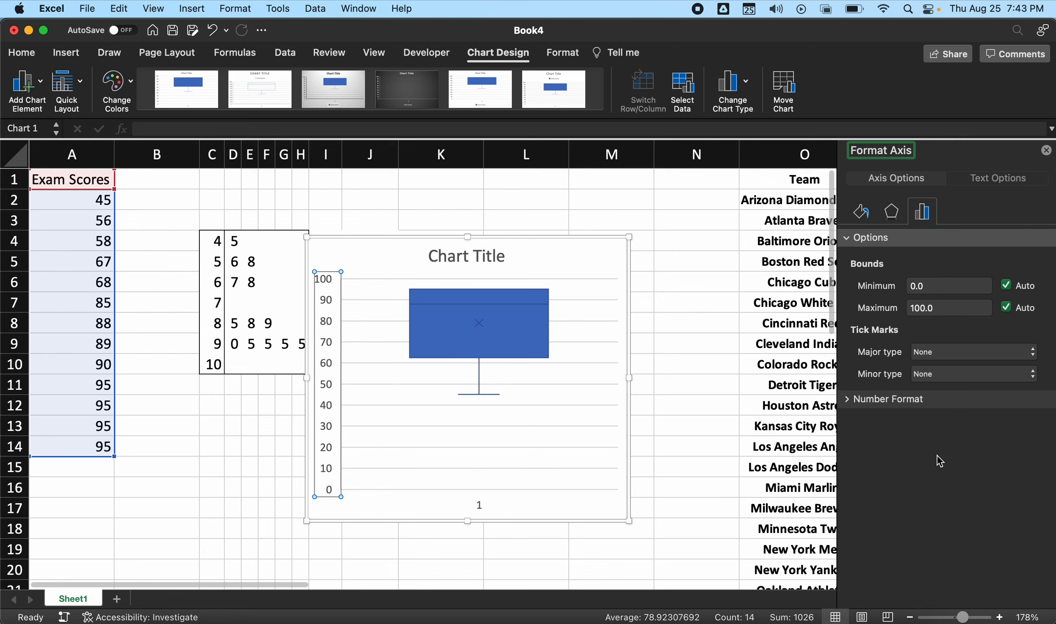
{"action": "left_click", "coordinate": [863, 212]}
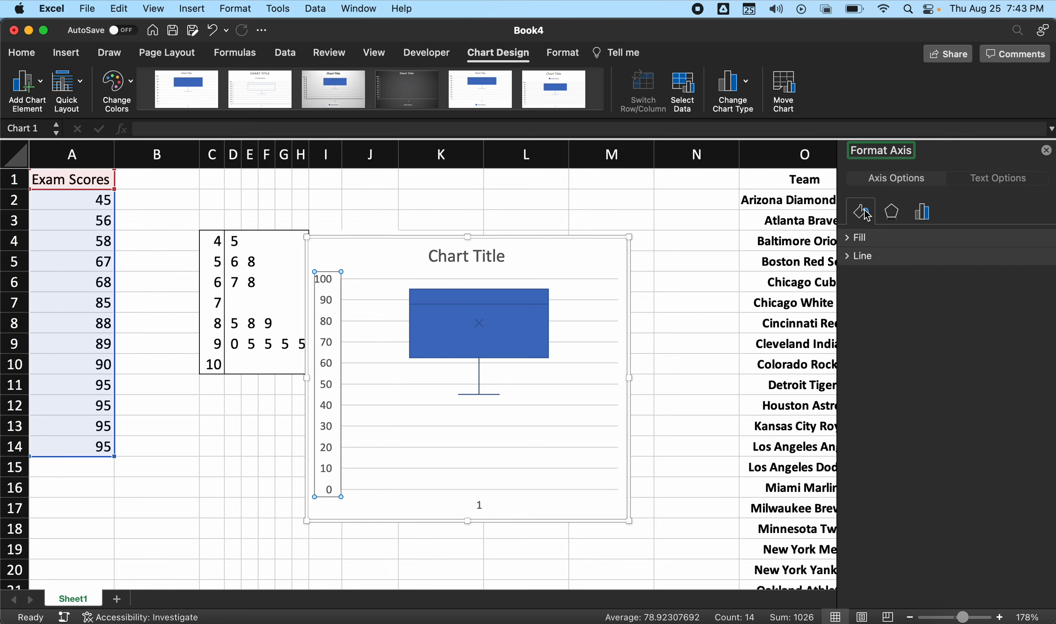
{"action": "left_click", "coordinate": [925, 211]}
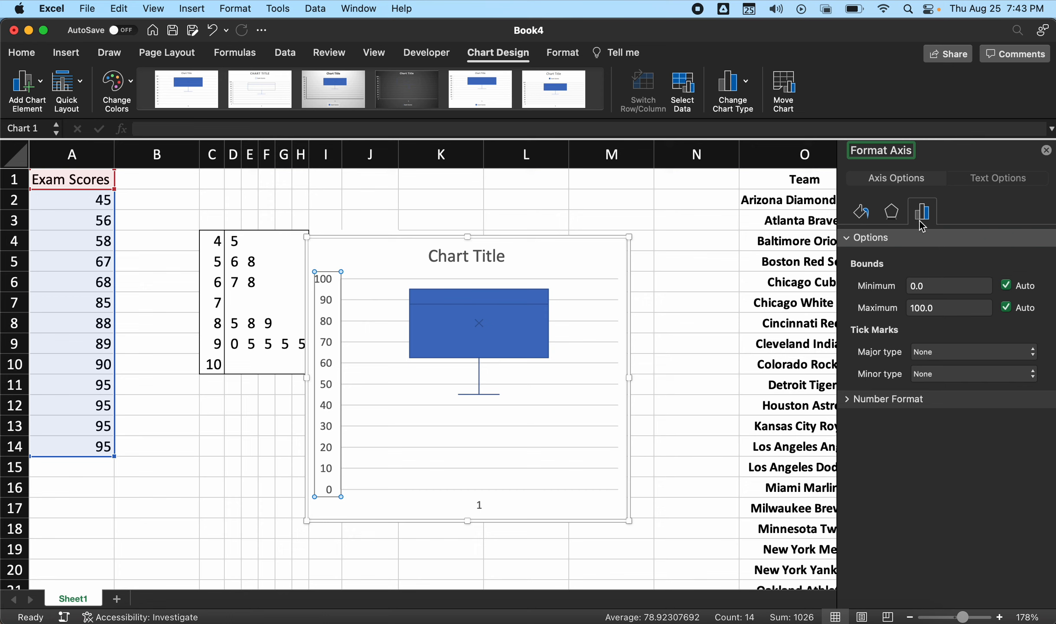
{"action": "left_click", "coordinate": [932, 285]}
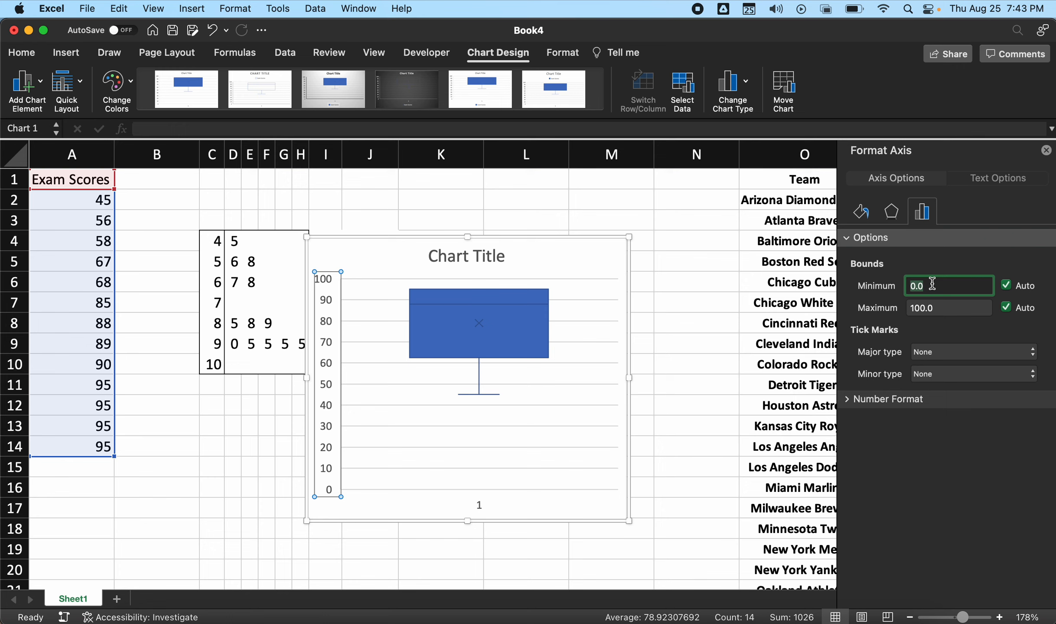
{"action": "type", "text": "40"}
{"action": "key", "text": "Return"}
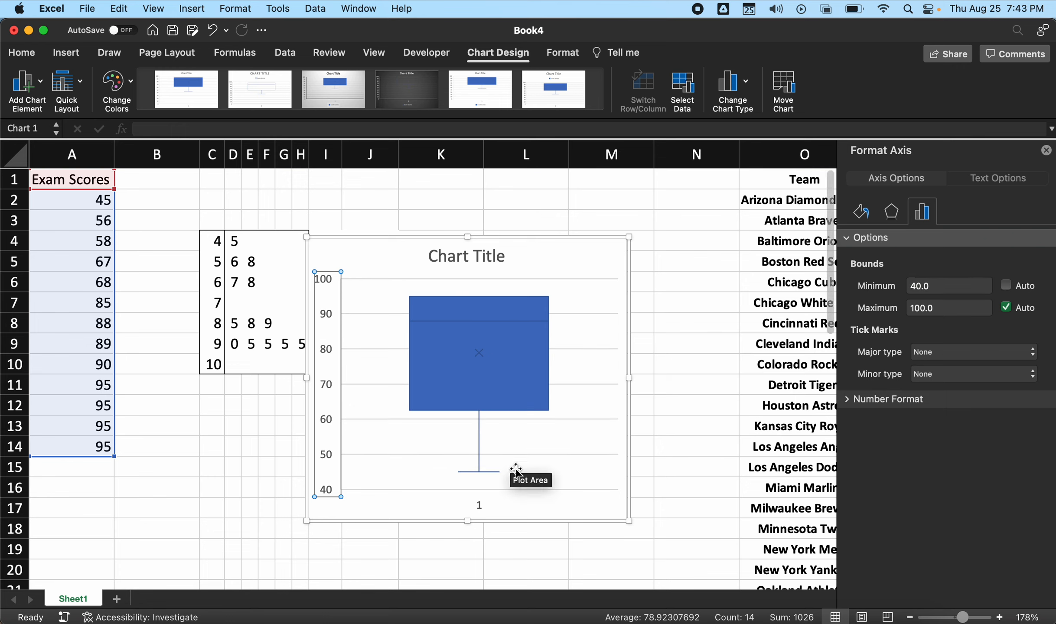
- Delete the chart's horizontal axis label and move the chart directly beneath the stem-and-leaf plot
{"action": "left_click", "coordinate": [478, 504]}
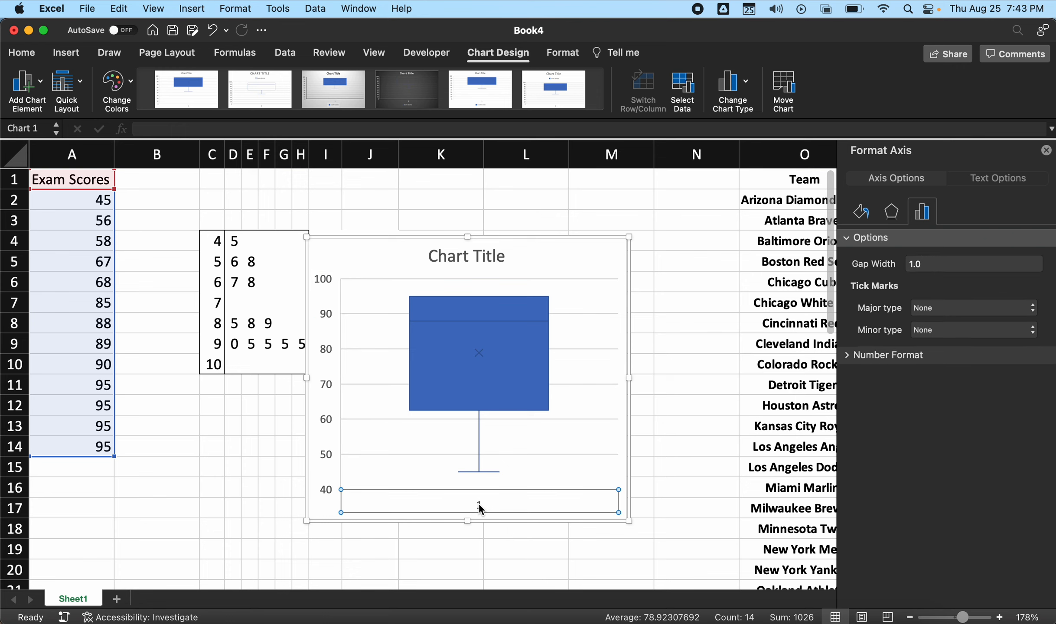
{"action": "key", "text": "Delete"}
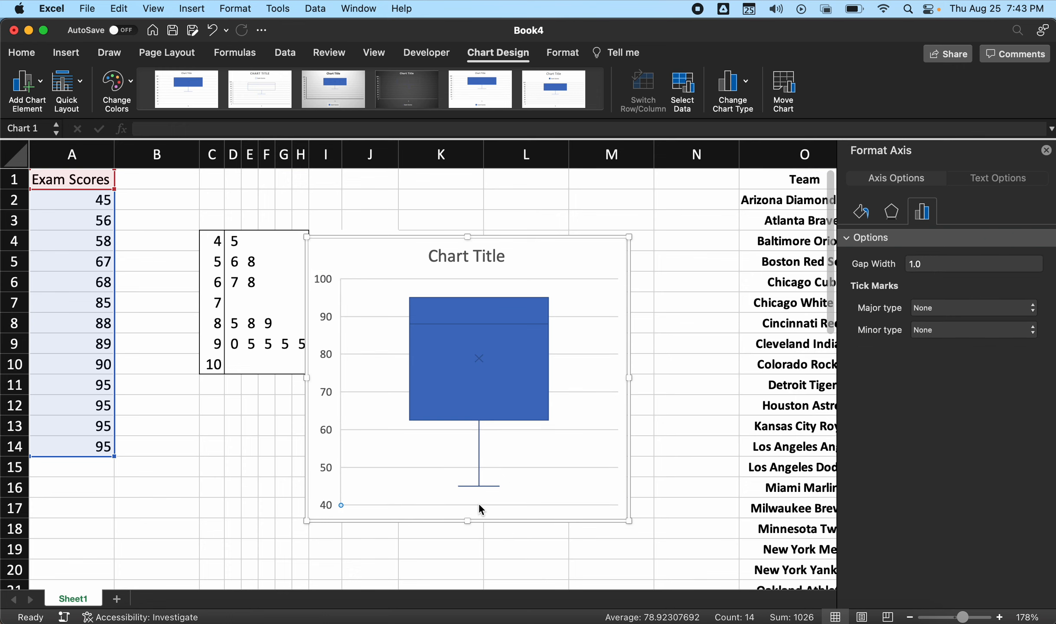
{"action": "left_click_drag", "start_coordinate": [348, 245], "coordinate": [243, 384]}
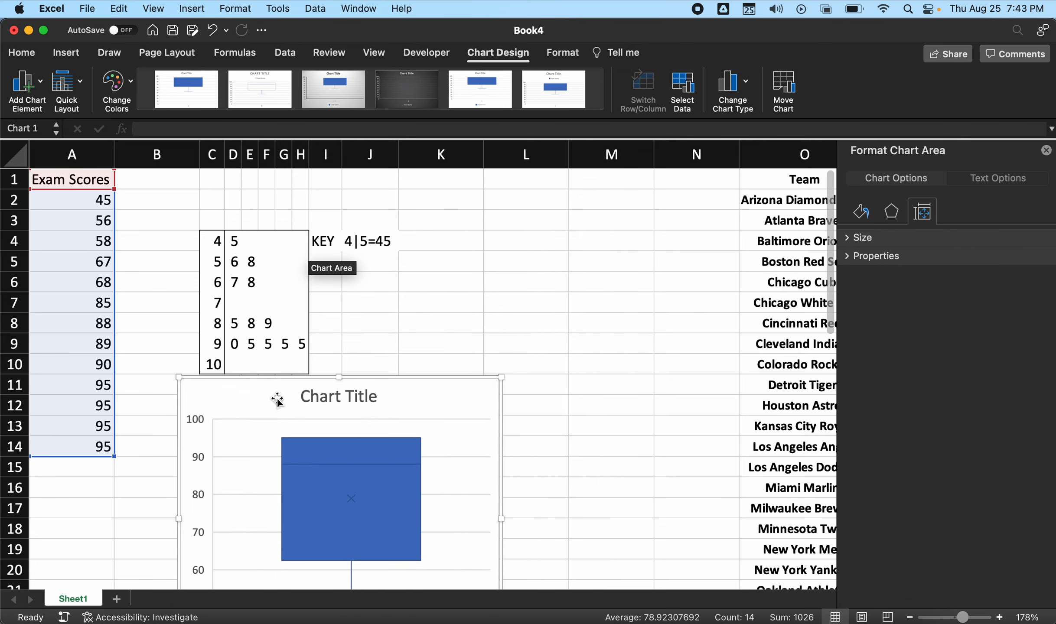
{"action": "scroll", "coordinate": [391, 450], "scroll_direction": "down", "scroll_amount": 5}
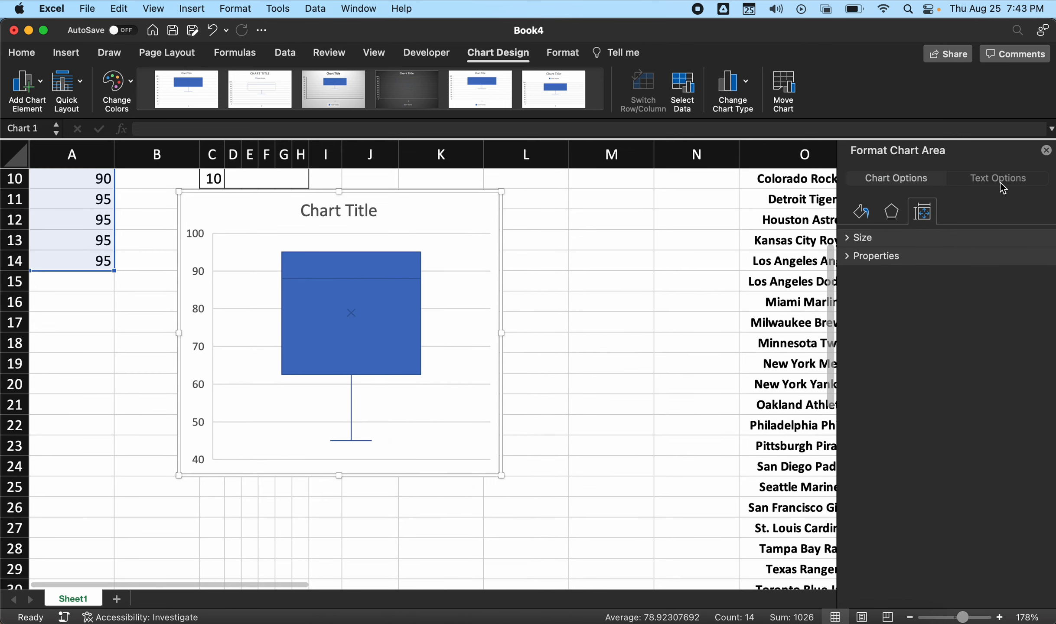
{"action": "left_click", "coordinate": [1046, 150]}
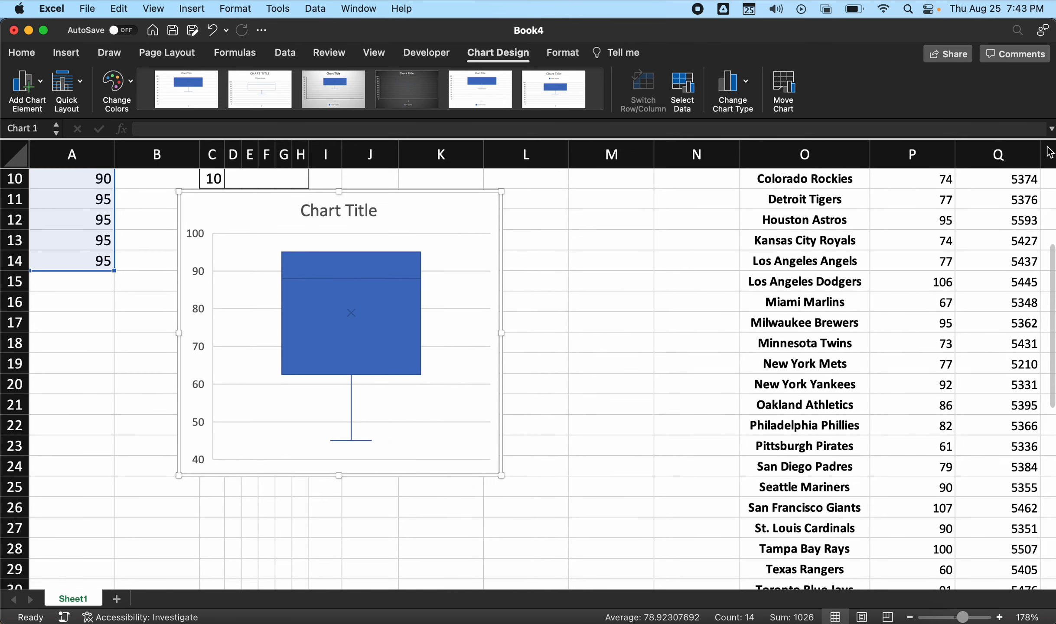
- Add a primary vertical axis title to the chart reading "Exam Scores"
{"action": "left_click", "coordinate": [42, 81]}
{"action": "mouse_move", "coordinate": [52, 113]}
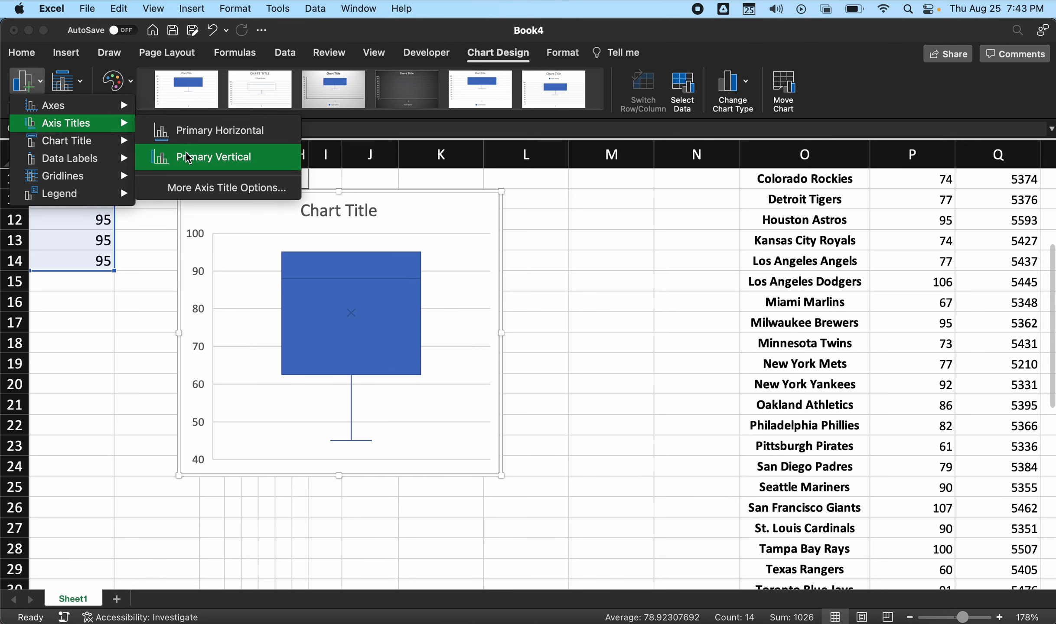
{"action": "left_click", "coordinate": [188, 157]}
{"action": "double_click", "coordinate": [192, 341]}
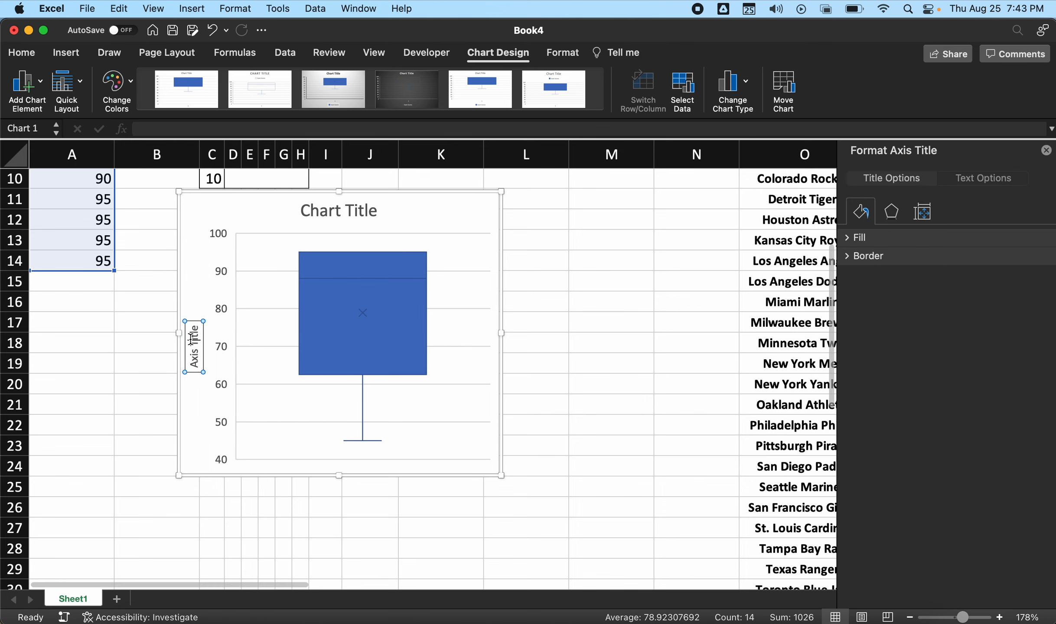
{"action": "triple_click", "coordinate": [191, 340]}
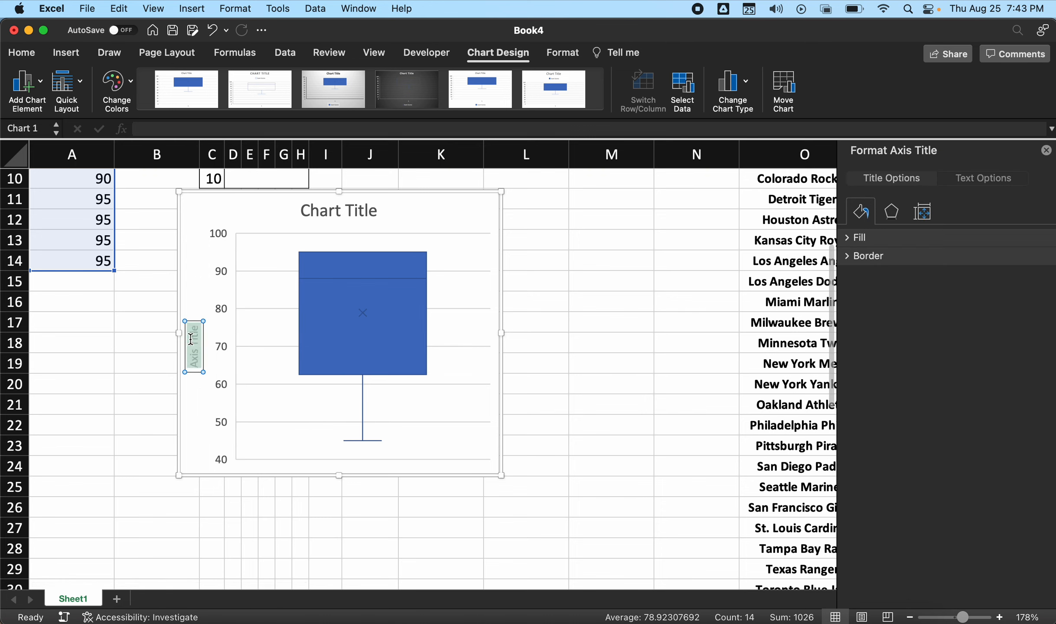
{"action": "key", "text": "BackSpace"}
{"action": "type", "text": "Scores"}
- Change the chart title to "Exam Scores for Statistics"
{"action": "left_click", "coordinate": [345, 212]}
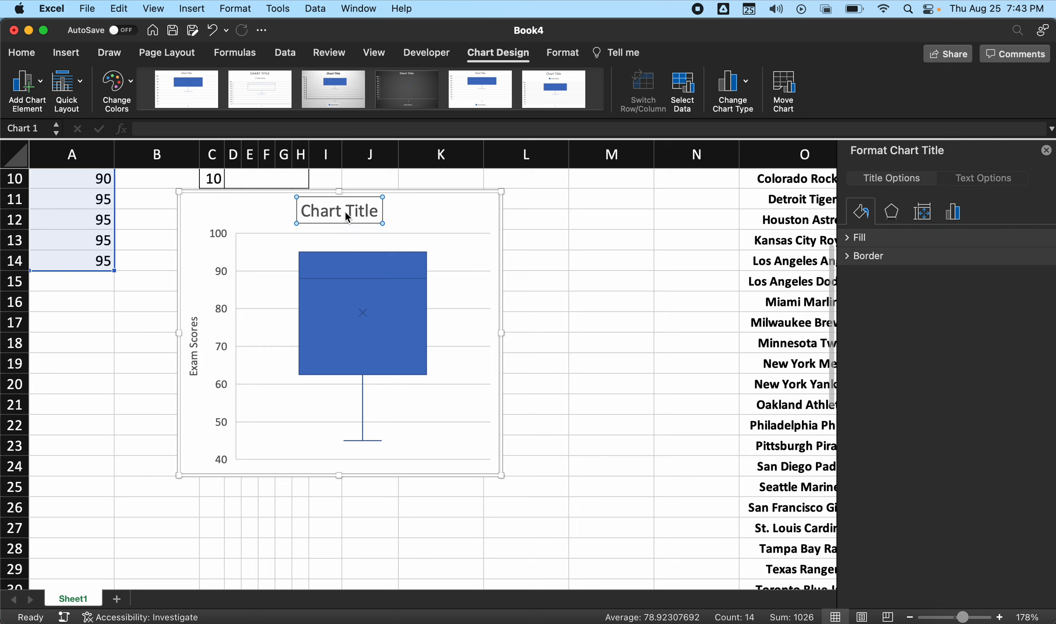
{"action": "triple_click", "coordinate": [345, 212]}
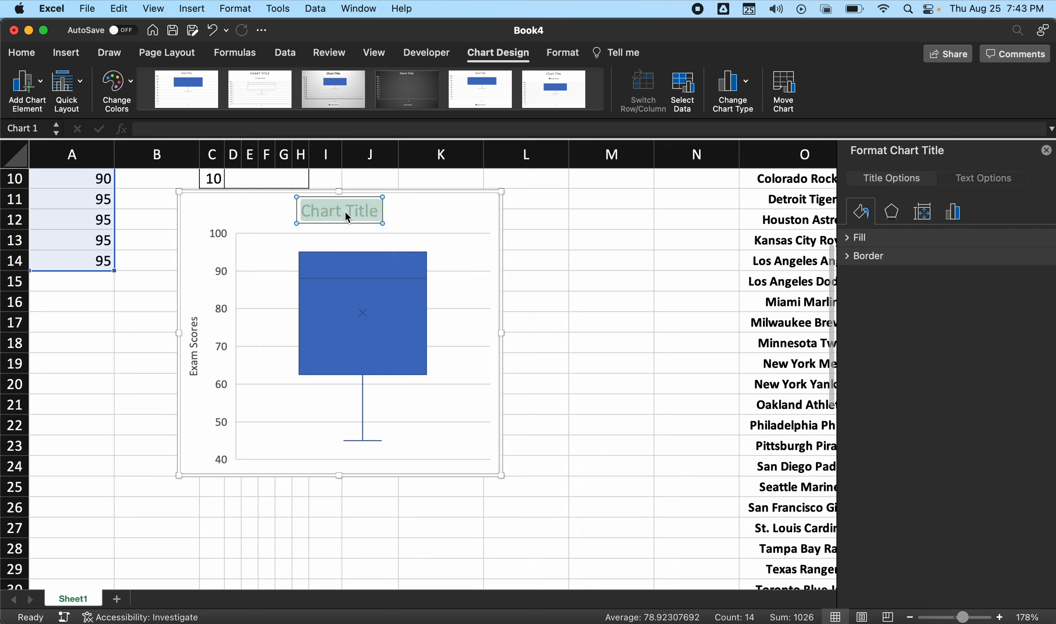
{"action": "type", "text": "Exa"}
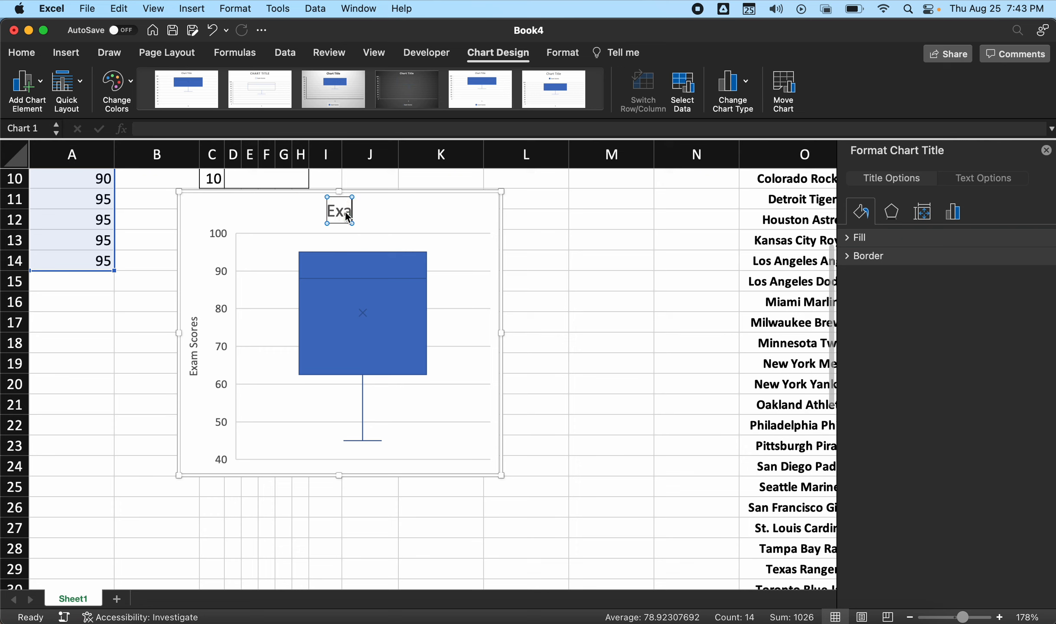
{"action": "type", "text": "m Scores for"}
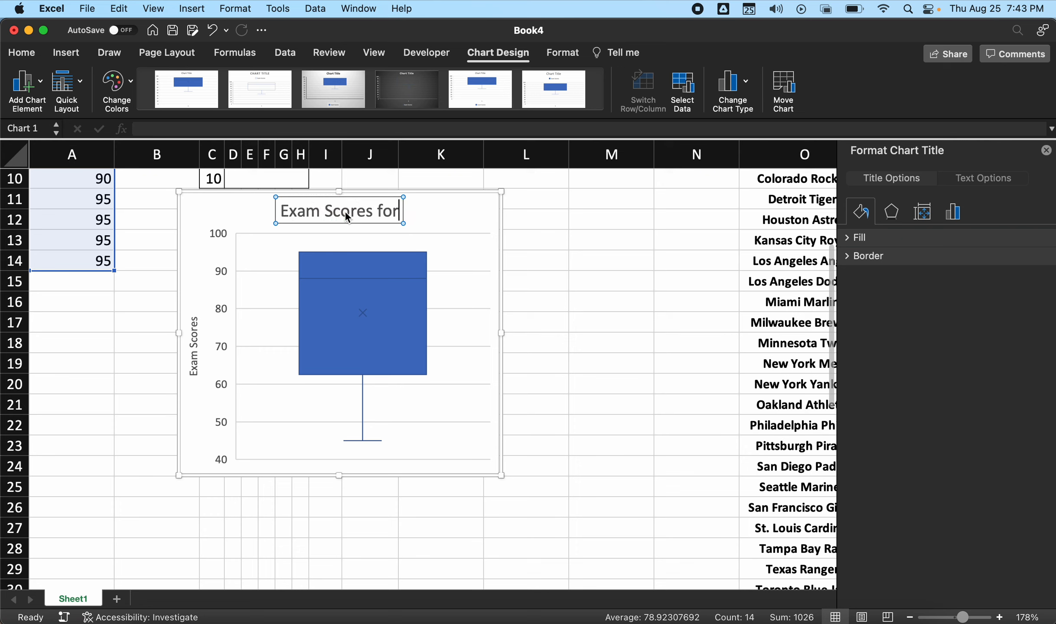
{"action": "type", "text": " Statistics"}
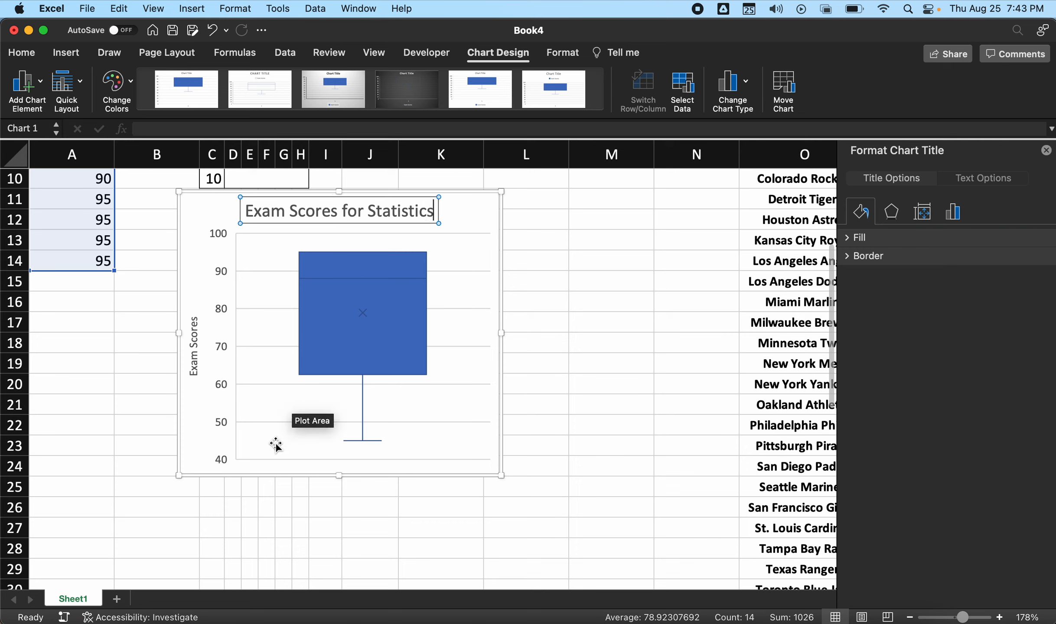
- Add data labels to the box plot, positioned to the right
{"action": "left_click", "coordinate": [40, 81]}
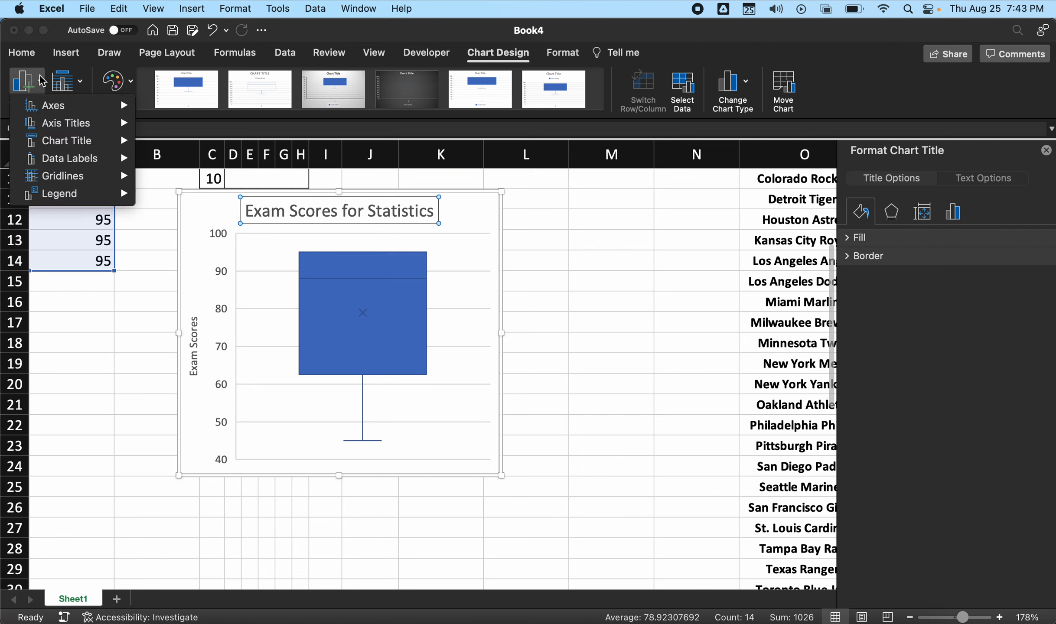
{"action": "mouse_move", "coordinate": [86, 160]}
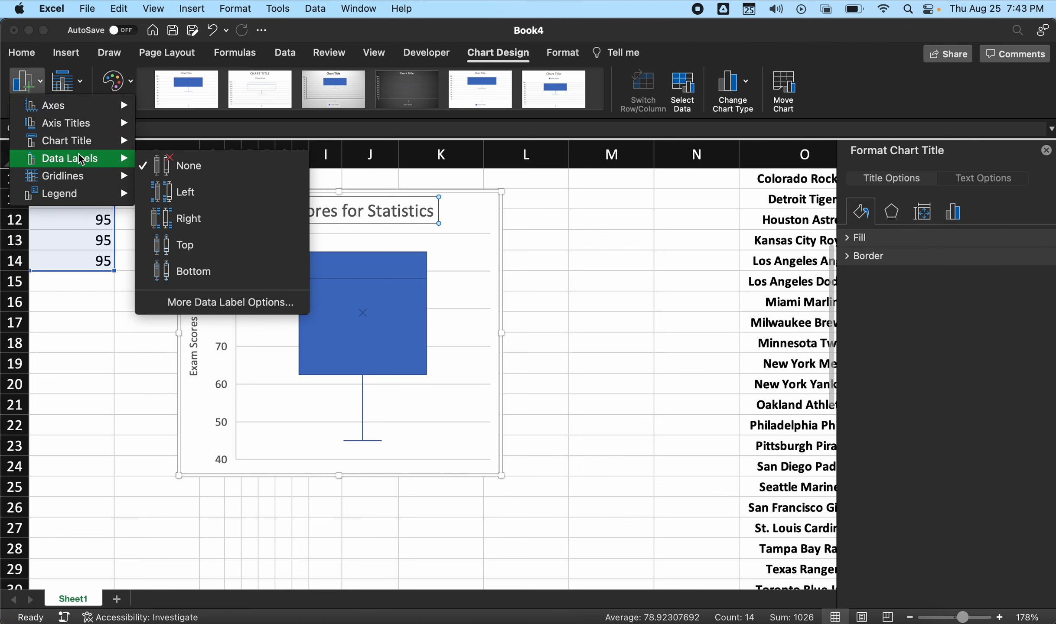
{"action": "left_click", "coordinate": [188, 218]}
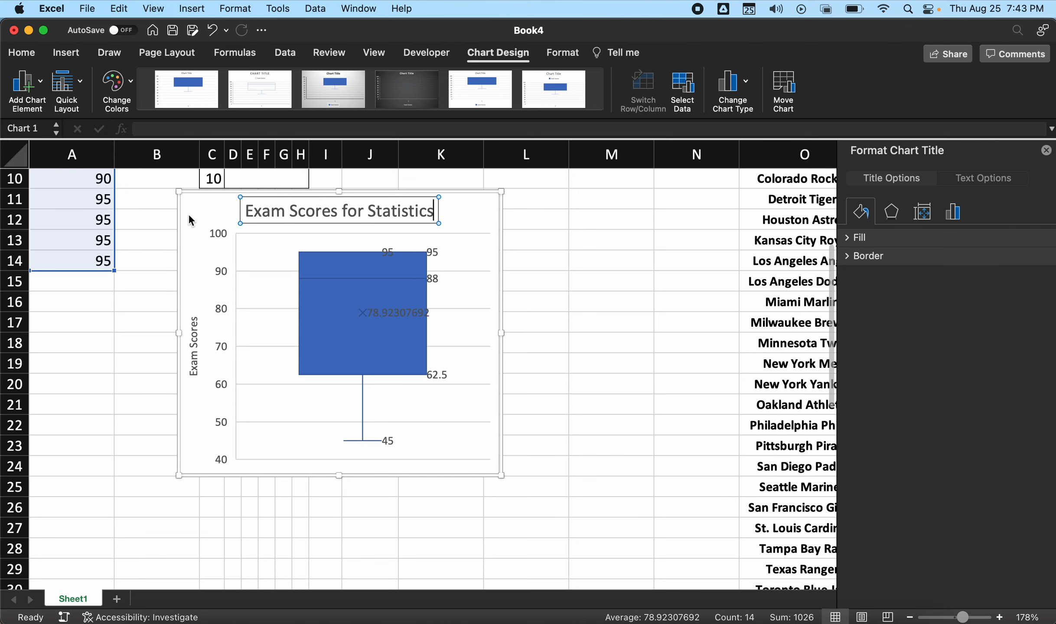
- Delete the duplicate 95 data label inside the upper edge of the box, and deselect the chart
{"action": "left_click", "coordinate": [387, 252]}
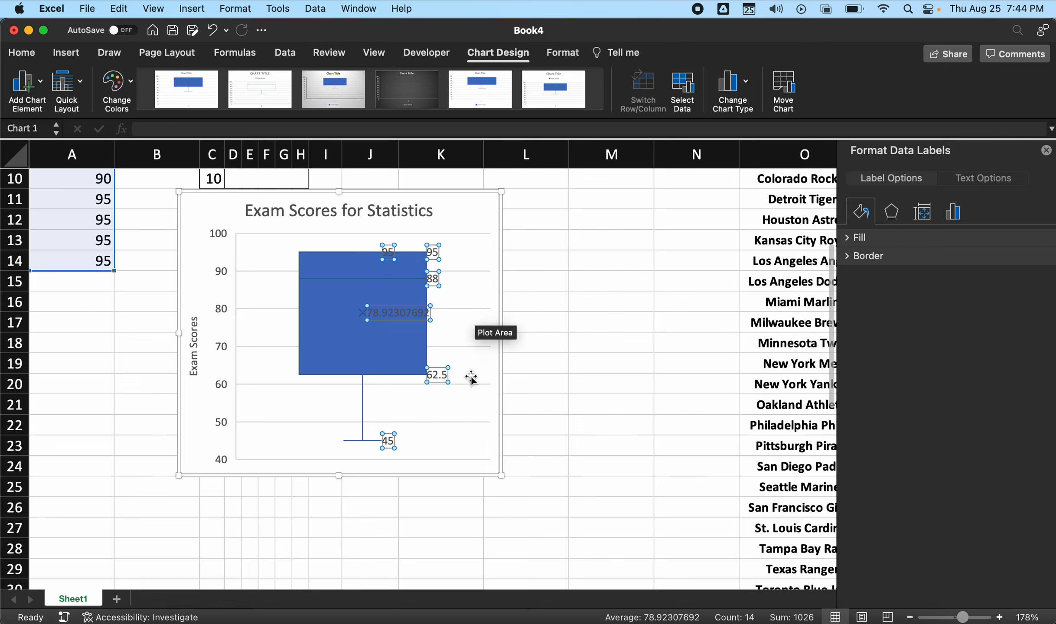
{"action": "left_click", "coordinate": [444, 409]}
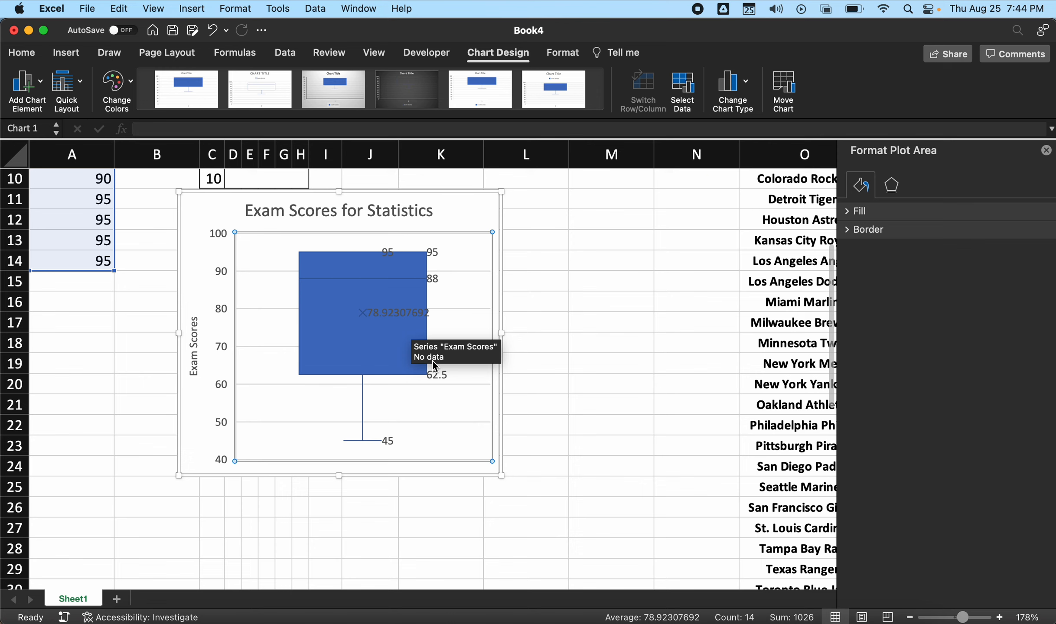
{"action": "left_click", "coordinate": [387, 253]}
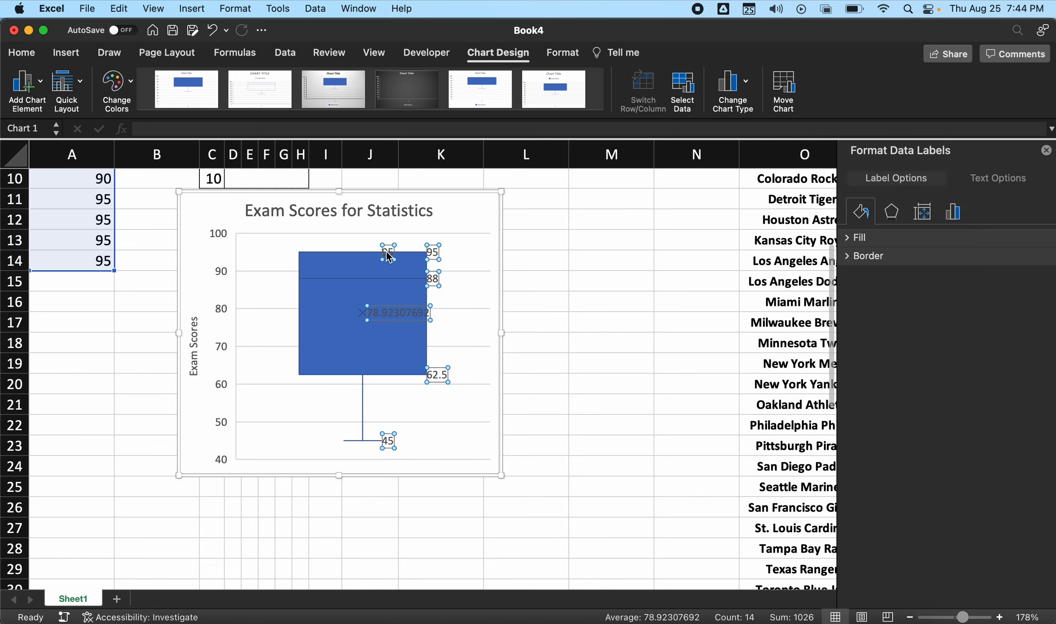
{"action": "left_click", "coordinate": [387, 253]}
{"action": "key", "text": "Delete"}
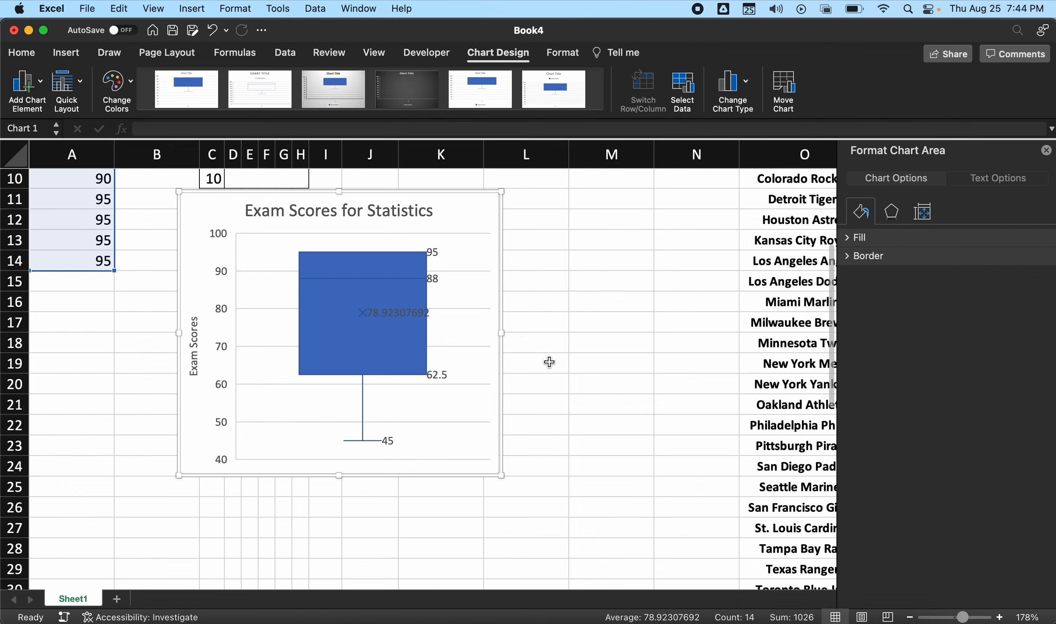
{"action": "scroll", "coordinate": [555, 376], "scroll_direction": "up", "scroll_amount": 5}
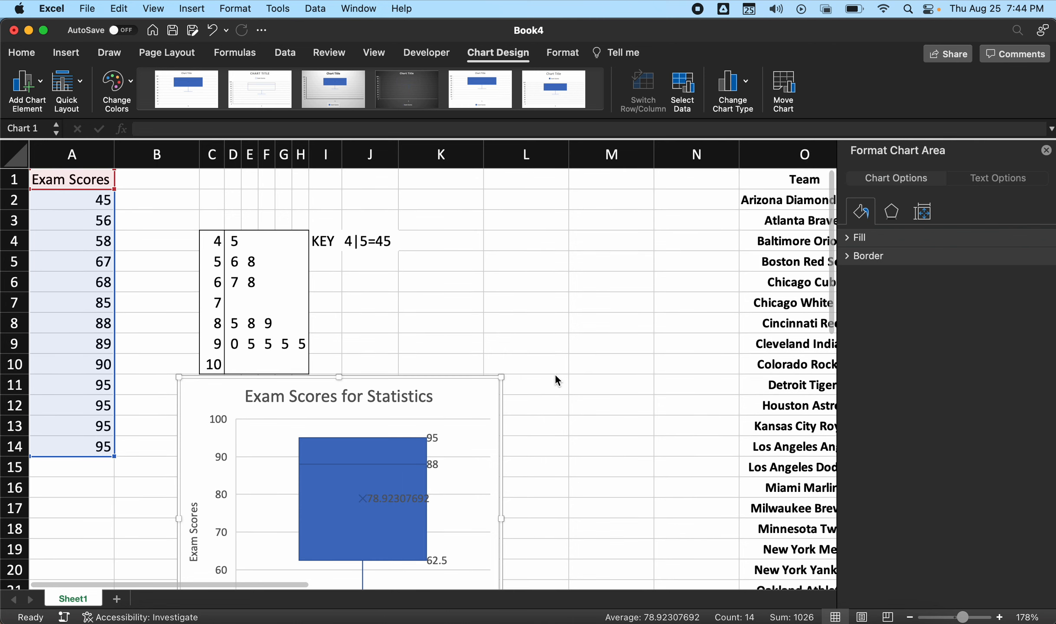
{"action": "scroll", "coordinate": [537, 326], "scroll_direction": "down", "scroll_amount": 2}
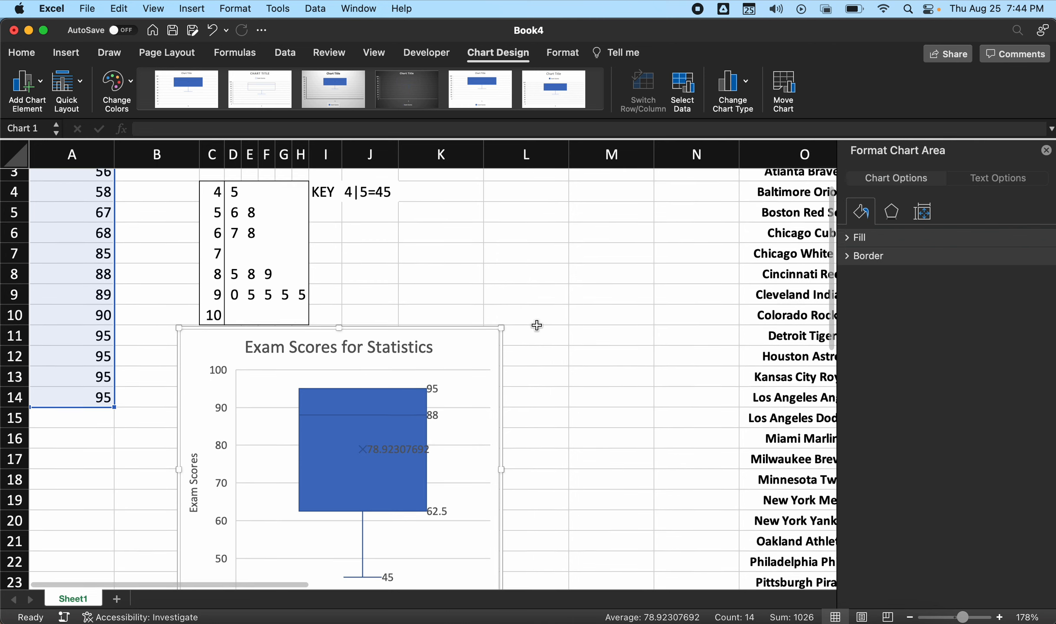
{"action": "scroll", "coordinate": [536, 326], "scroll_direction": "down", "scroll_amount": 2}
{"action": "scroll", "coordinate": [537, 325], "scroll_direction": "down", "scroll_amount": 3}
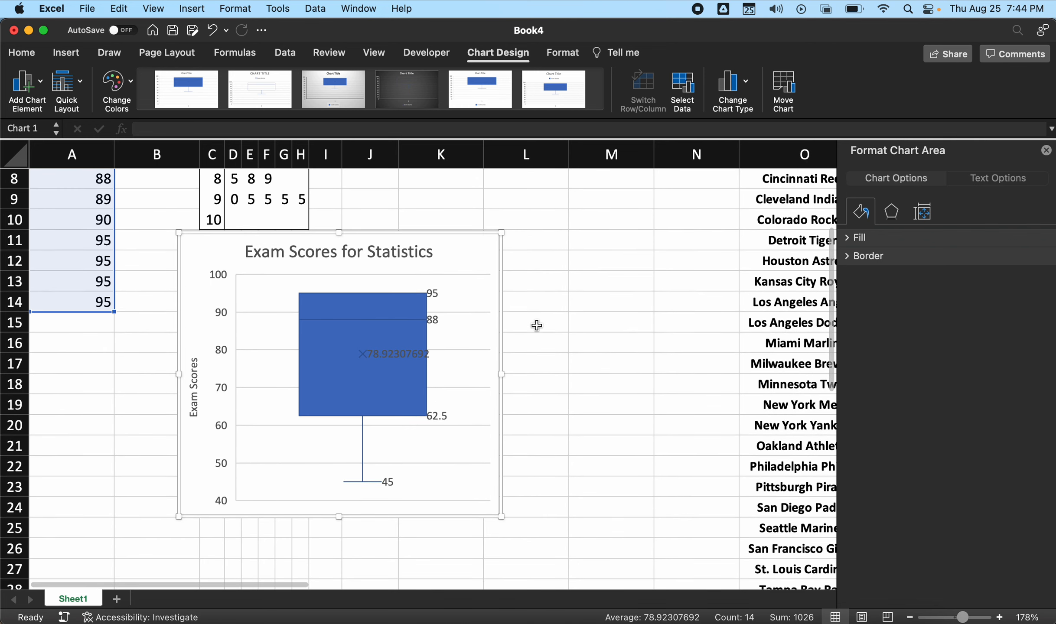
{"action": "left_click", "coordinate": [537, 326]}
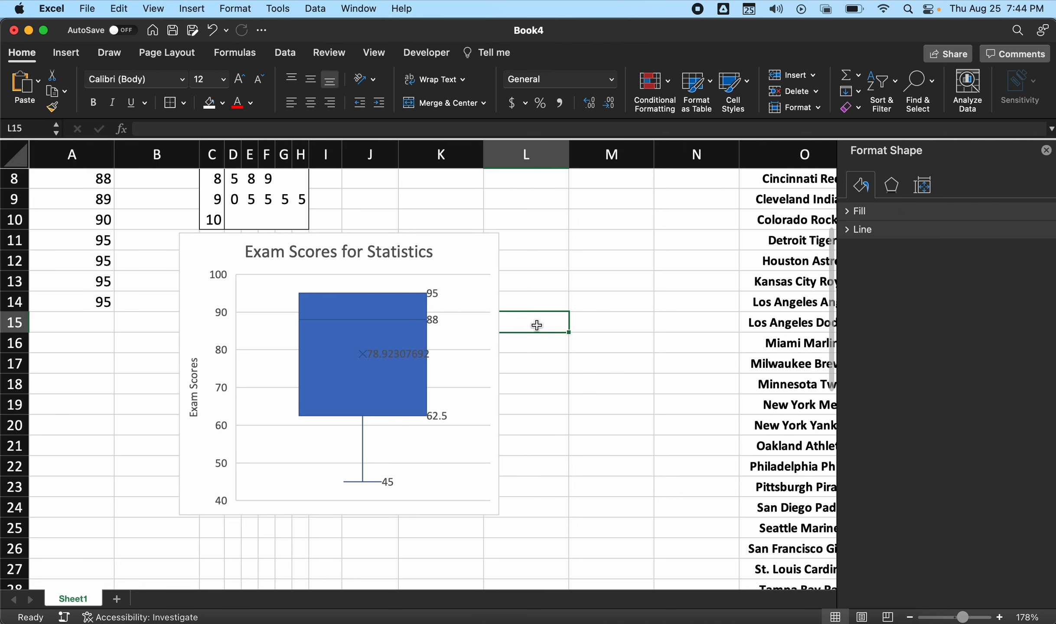